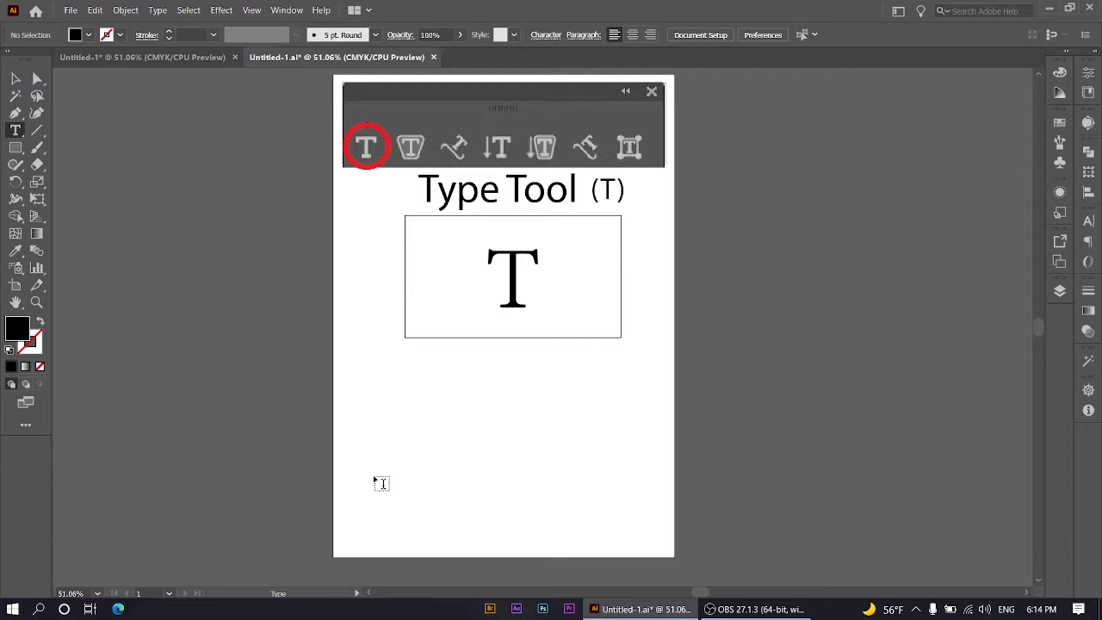
Step: Try out point text below the rectangle with sample names, 1234 and 1 2 3 4 5, and delete it
left_click(389, 385)
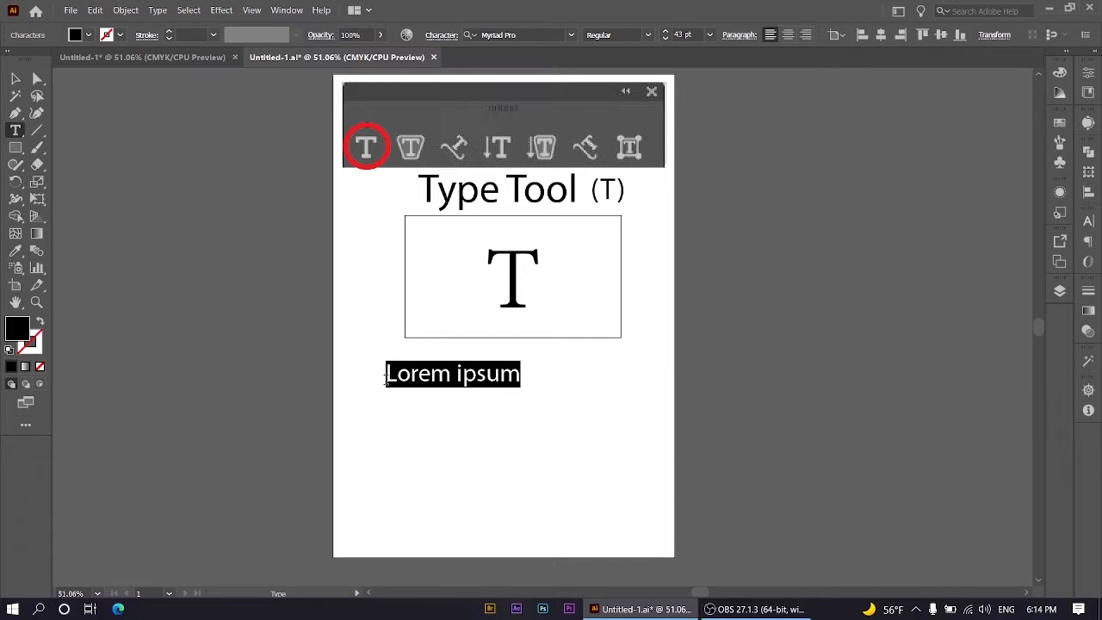
type("duho")
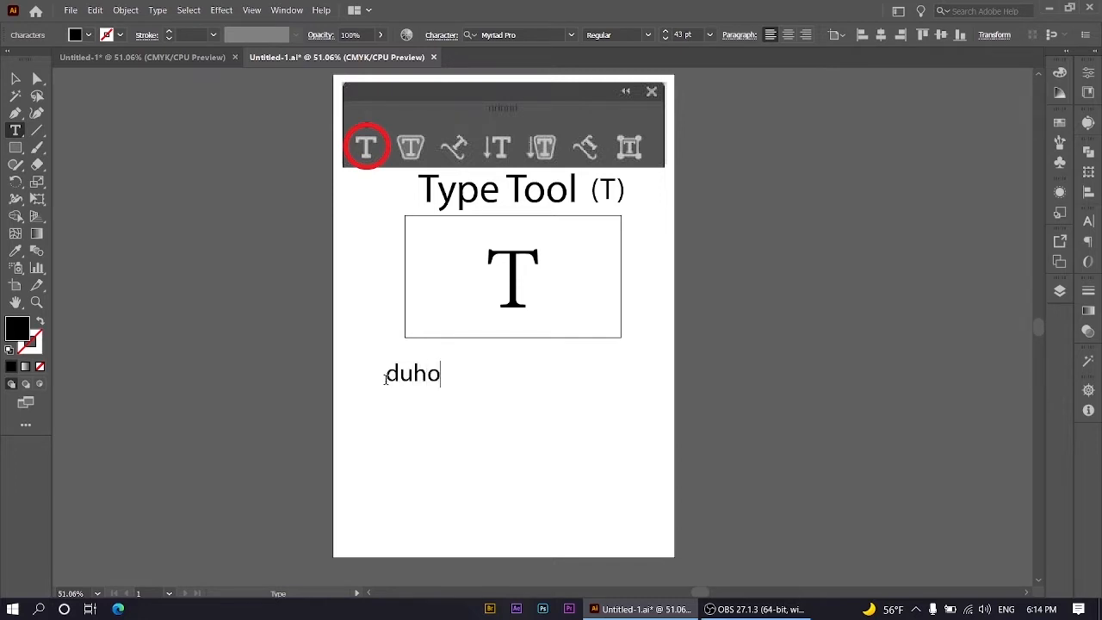
type("ke  1234 walid  ")
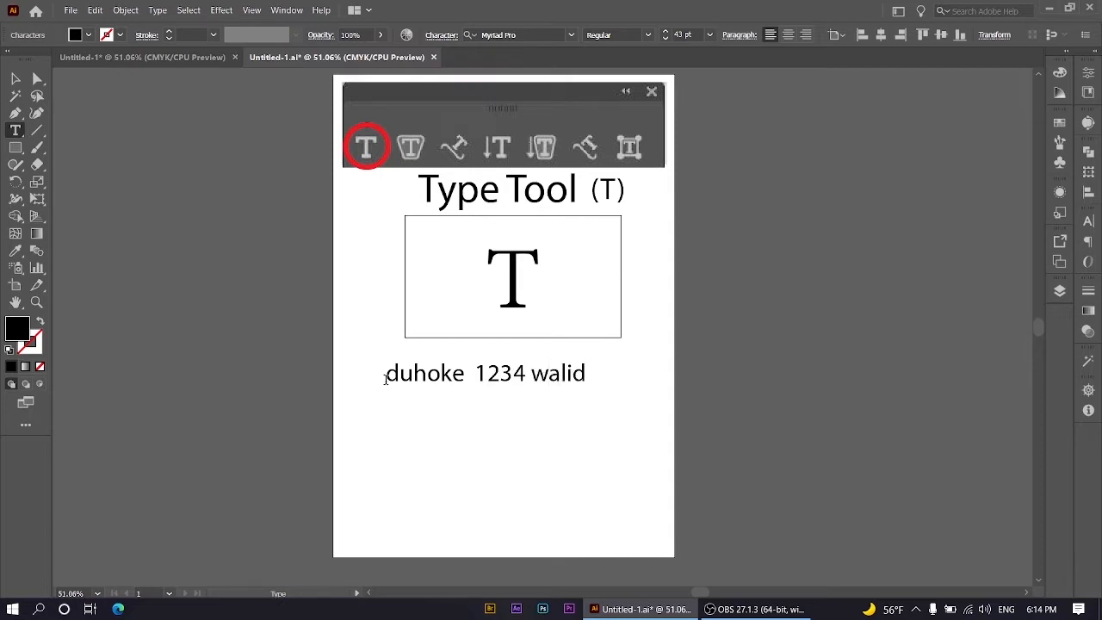
type("1 2 3 4 5")
key("Escape")
key("Delete")
Step: Draw a large text area below the rectangle and enter a full name followed by 123456789 on one line
left_click(16, 130)
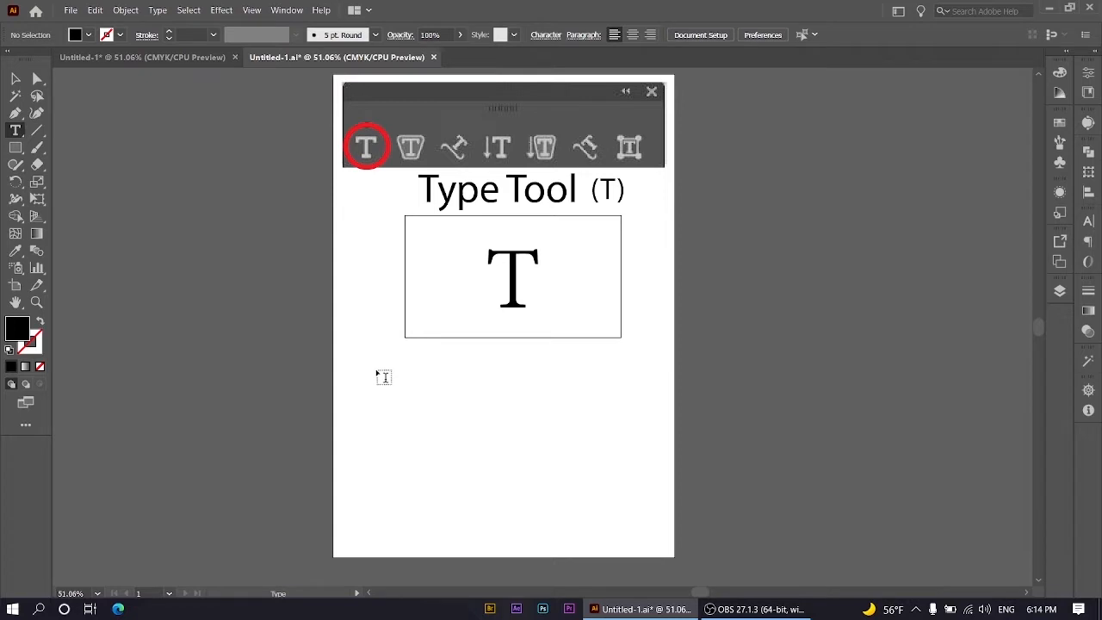
left_click_drag(376, 371, 644, 530)
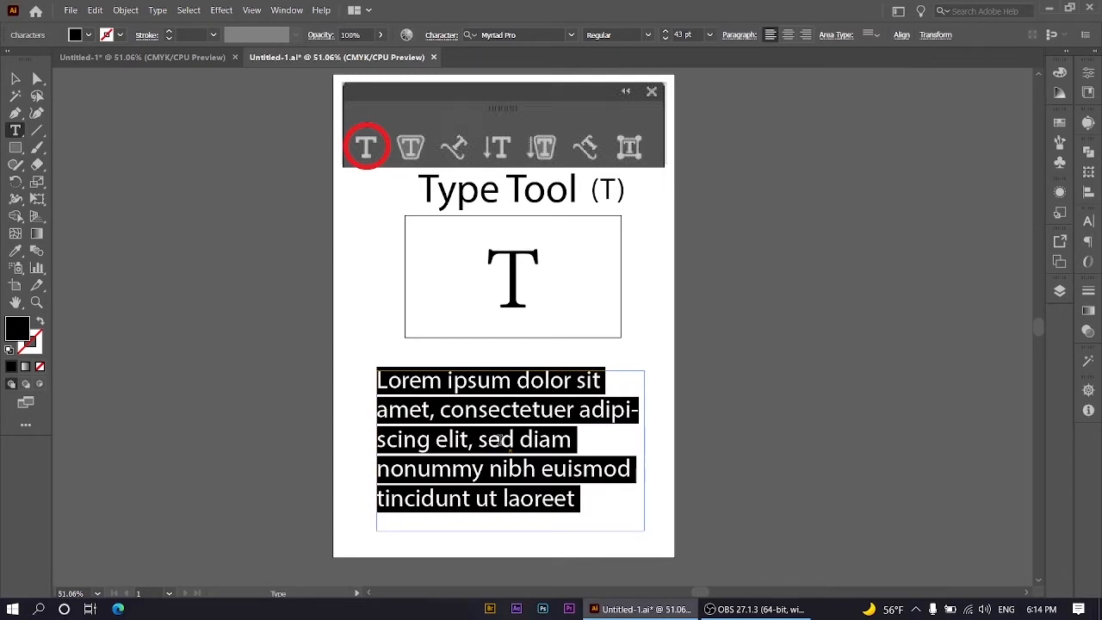
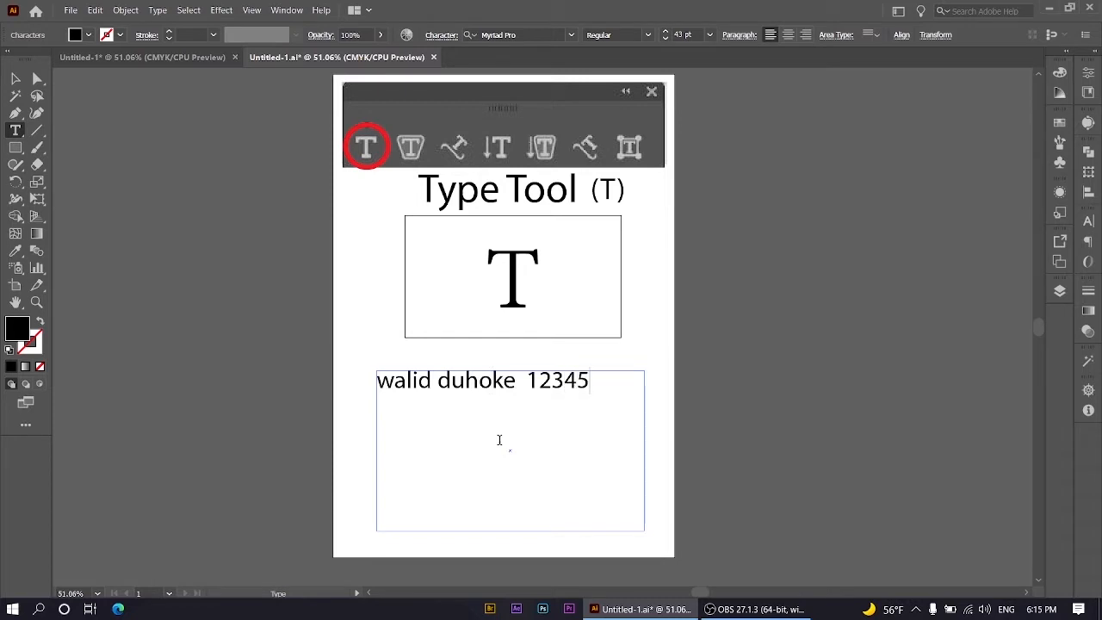
type("67890")
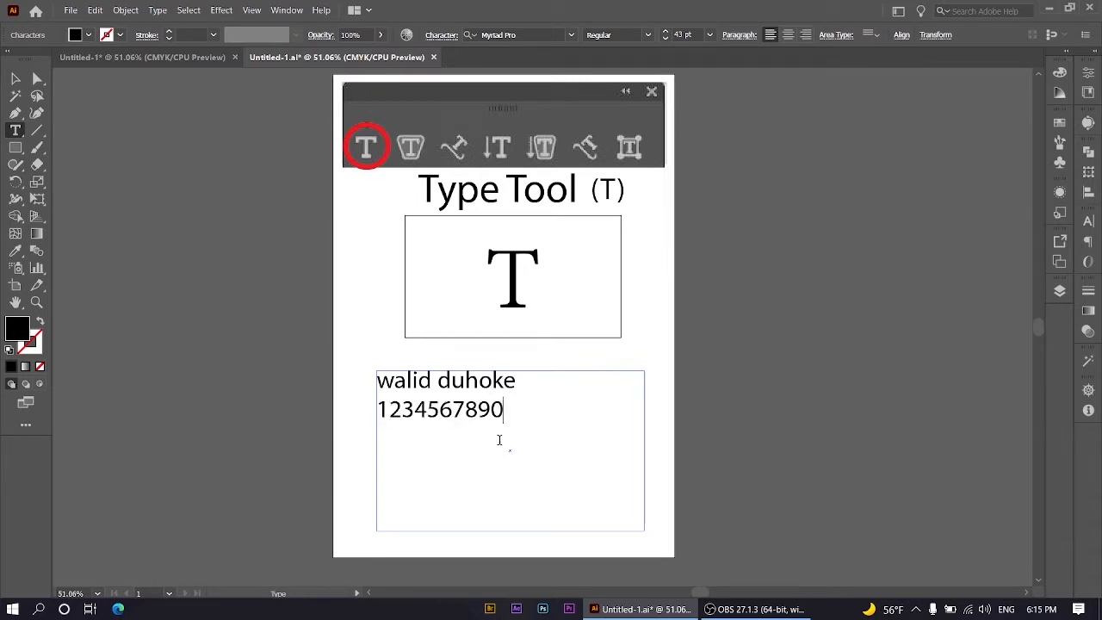
key("BackSpace")
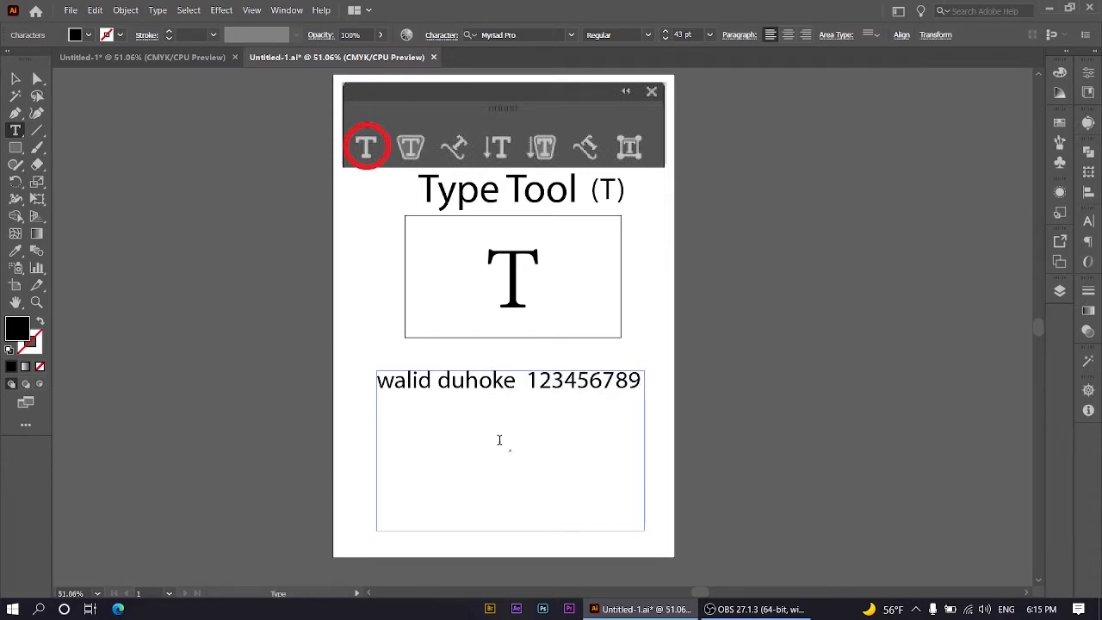
type("0")
key("BackSpace")
Step: Add the numbers 1, 2, 3 and 4 on separate lines in the text area and finish editing
key("Return")
type("1")
key("Return")
type("2")
key("Return")
type("3")
key("Return")
type("4")
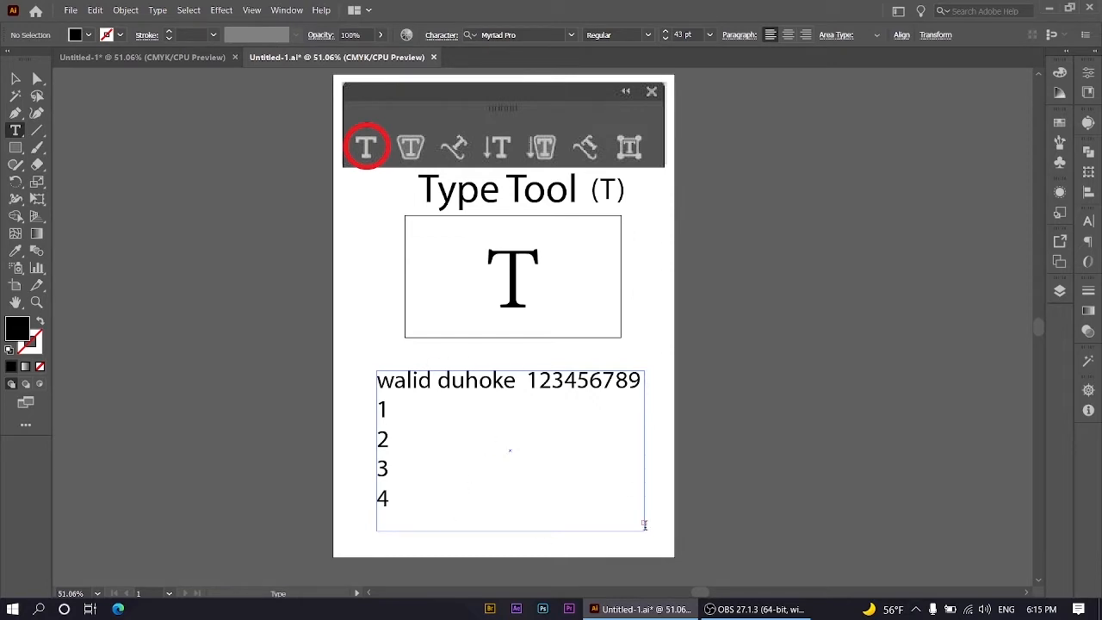
key("Escape")
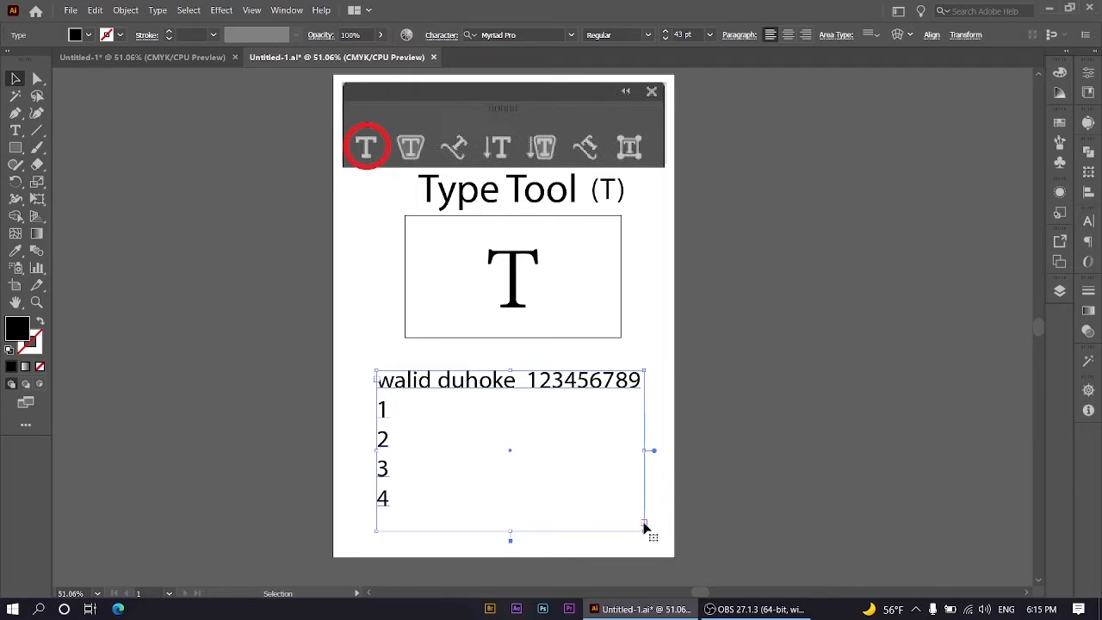
key("t")
left_click(644, 523)
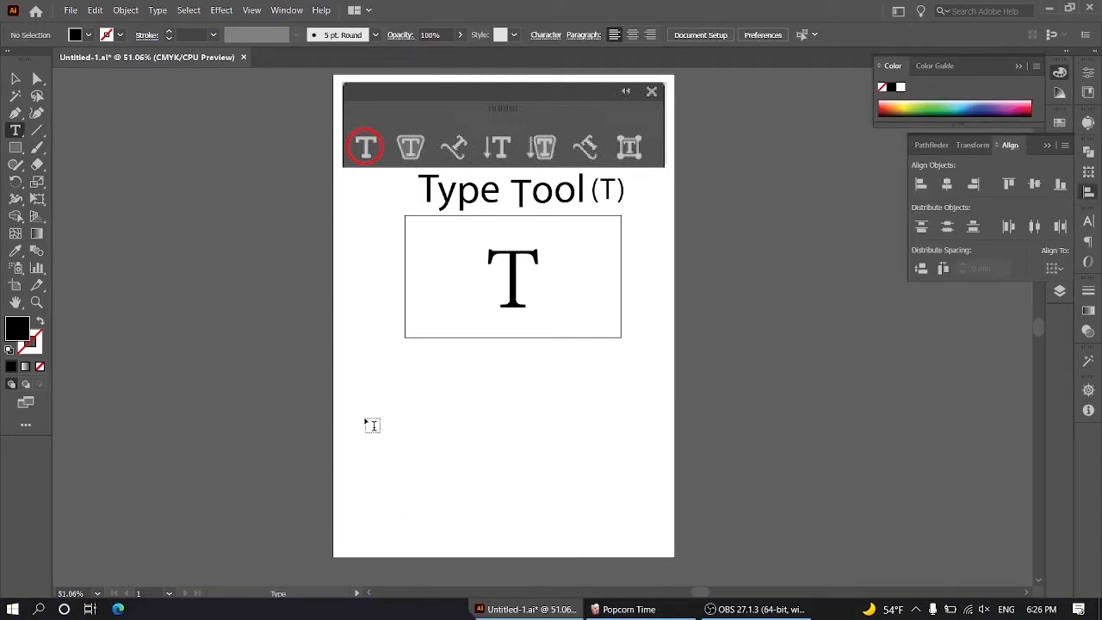
Step: Draw a text area of placeholder text near the artboard's lower edge and add a long point-text line of repeated o's above it
left_click_drag(362, 403, 646, 534)
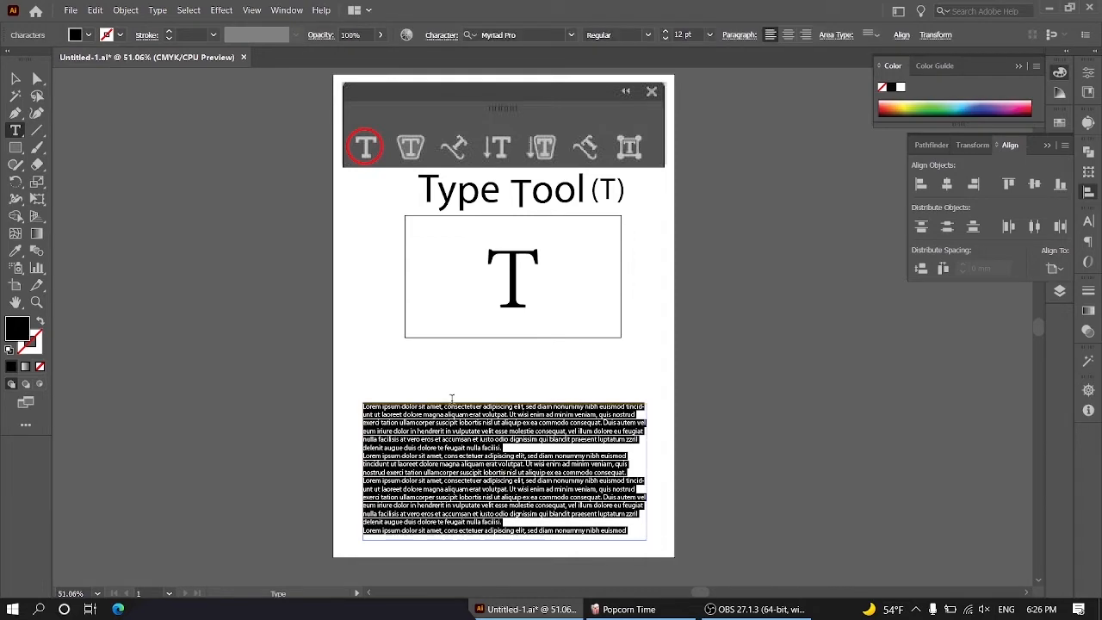
left_click(375, 363)
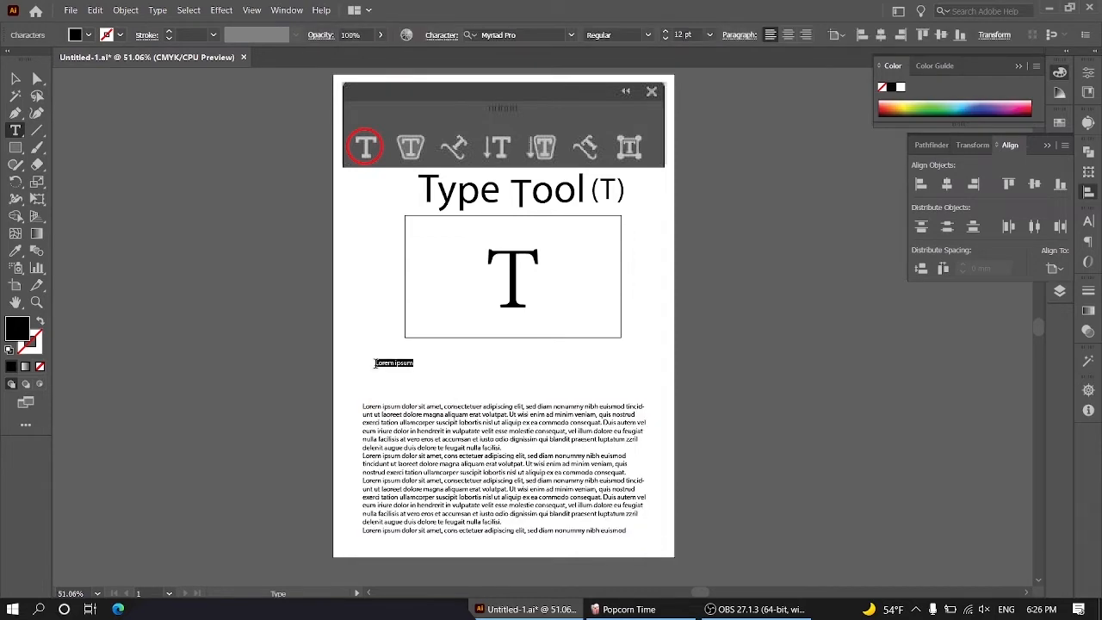
key("BackSpace")
type("oooooooooooooooooooooooooooooooooooooooooooooooooooooooooooooooooooooooooooooooooooooooooooooo")
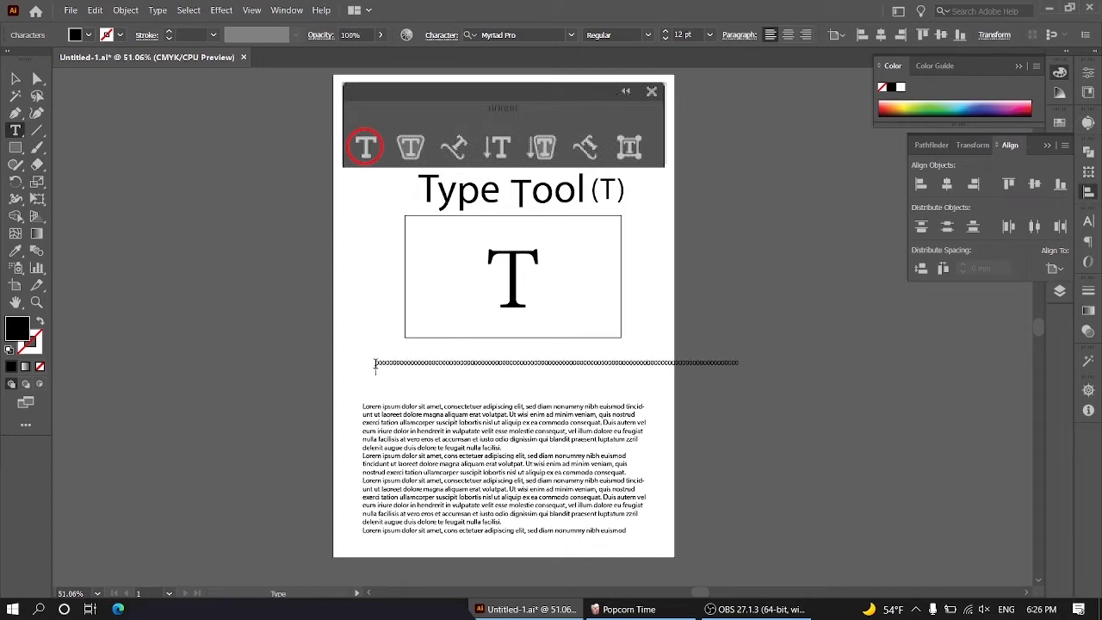
Step: Delete both the placeholder text area and the line of o's
key("Escape")
left_click_drag(690, 483, 487, 364)
key("Delete")
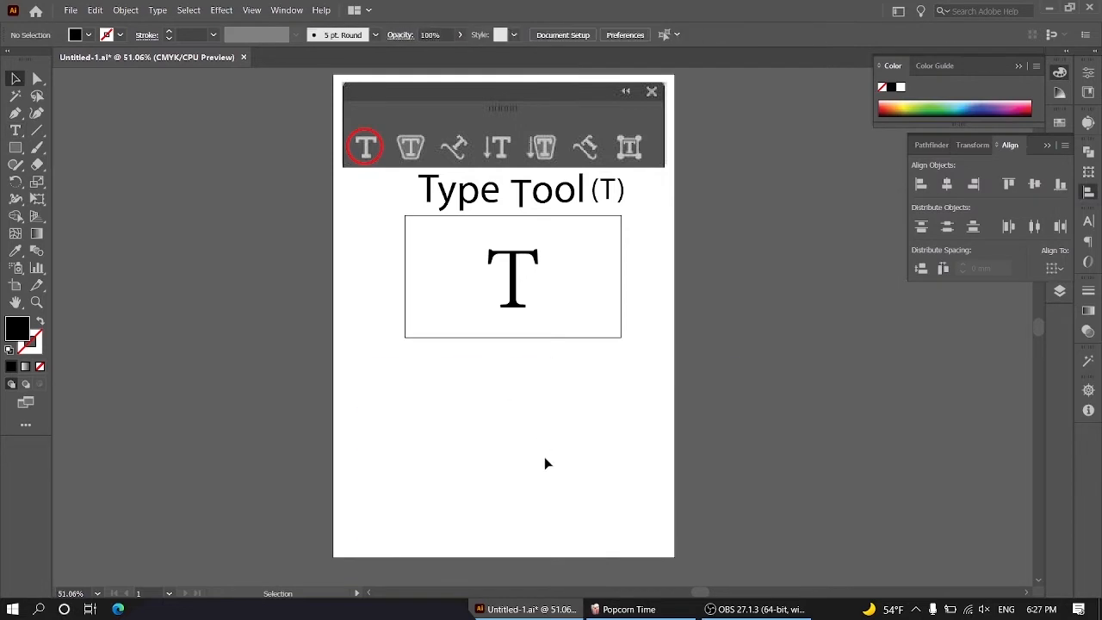
Step: Place a "Lorem ipsum" point text below the rectangle and format it in Impact at 72 pt
key("t")
left_click(417, 402)
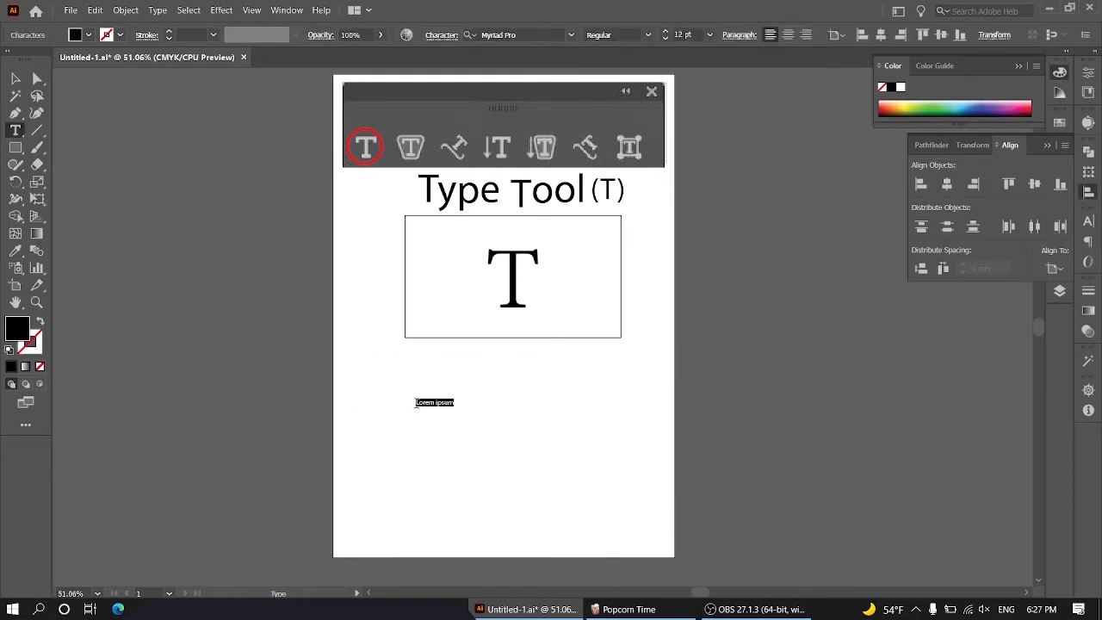
left_click(709, 35)
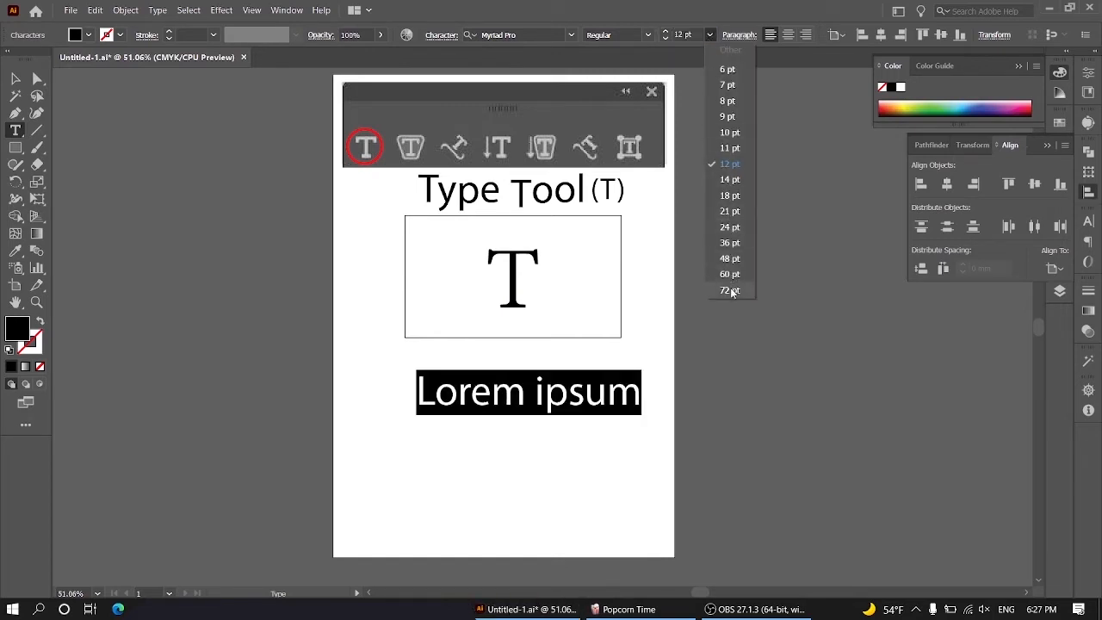
left_click(731, 290)
left_click(570, 34)
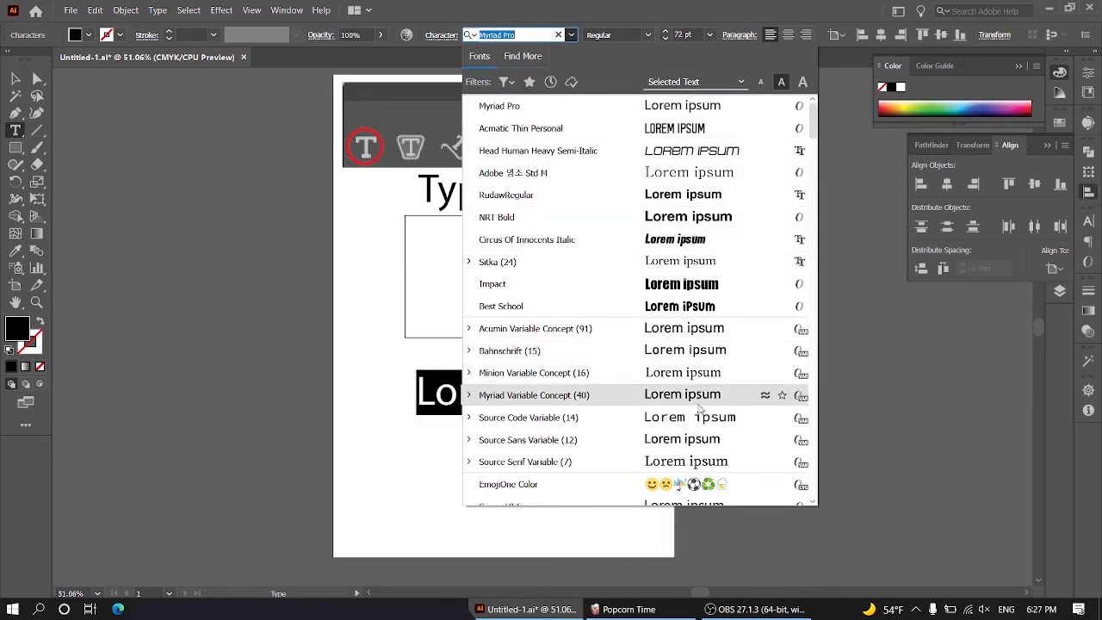
left_click(688, 284)
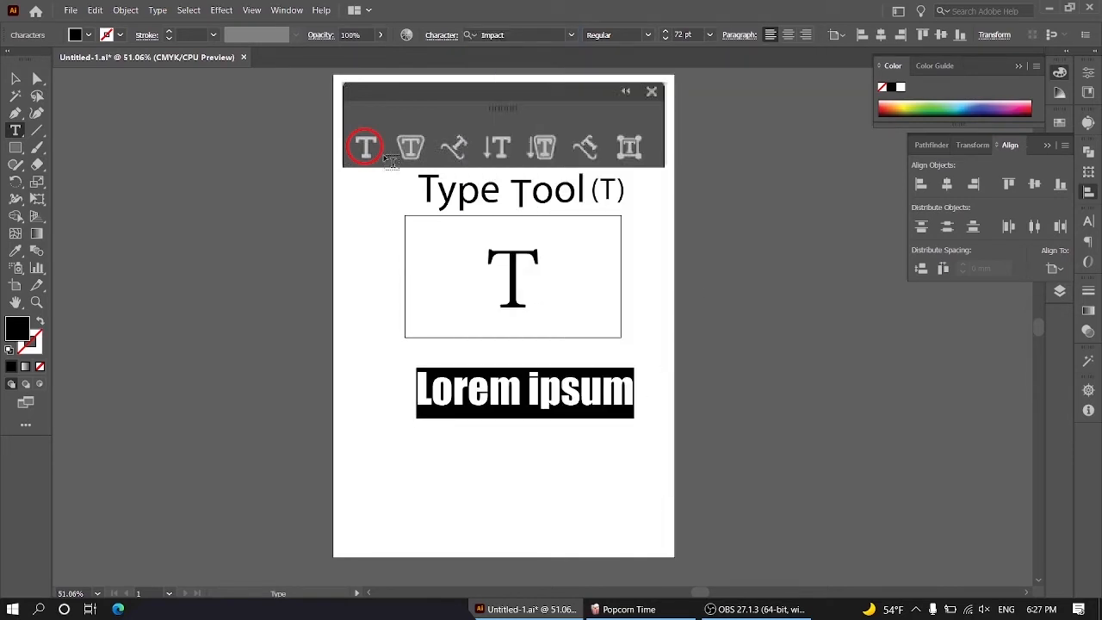
Step: Try spectrum colours on the "Lorem ipsum" text and set its fill to the magenta swatch
left_click(895, 103)
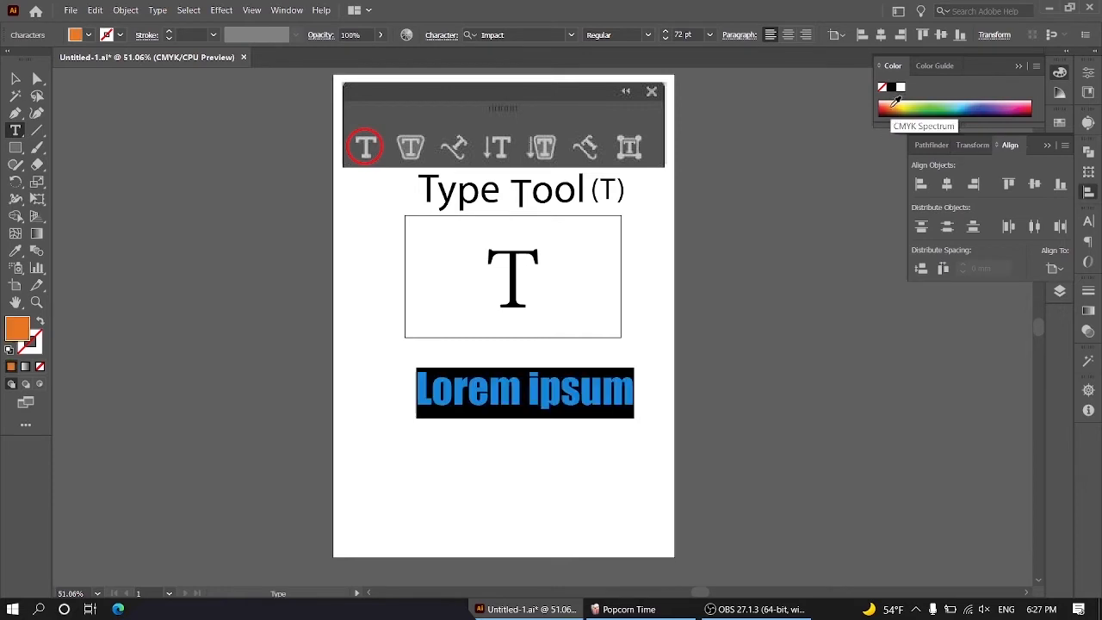
left_click_drag(895, 104, 955, 102)
left_click(86, 36)
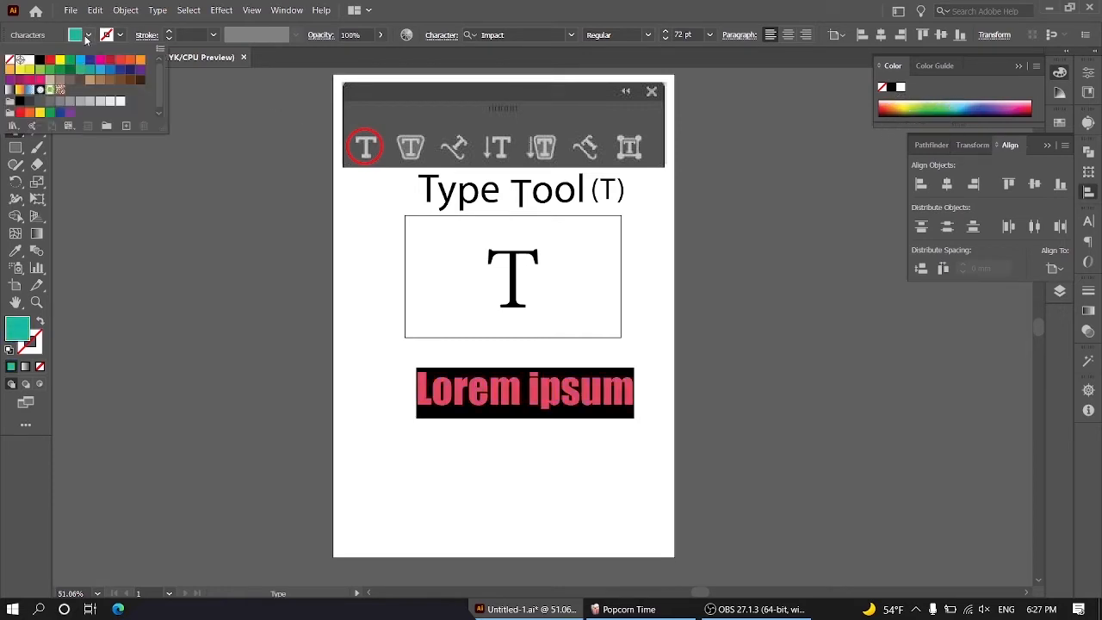
left_click(100, 61)
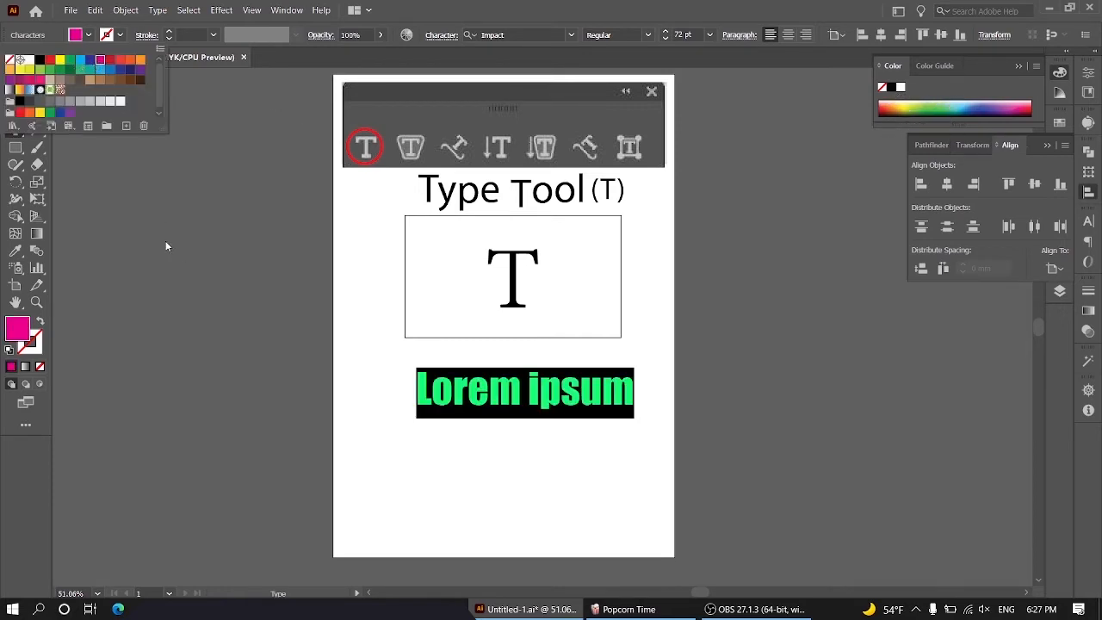
left_click(211, 250)
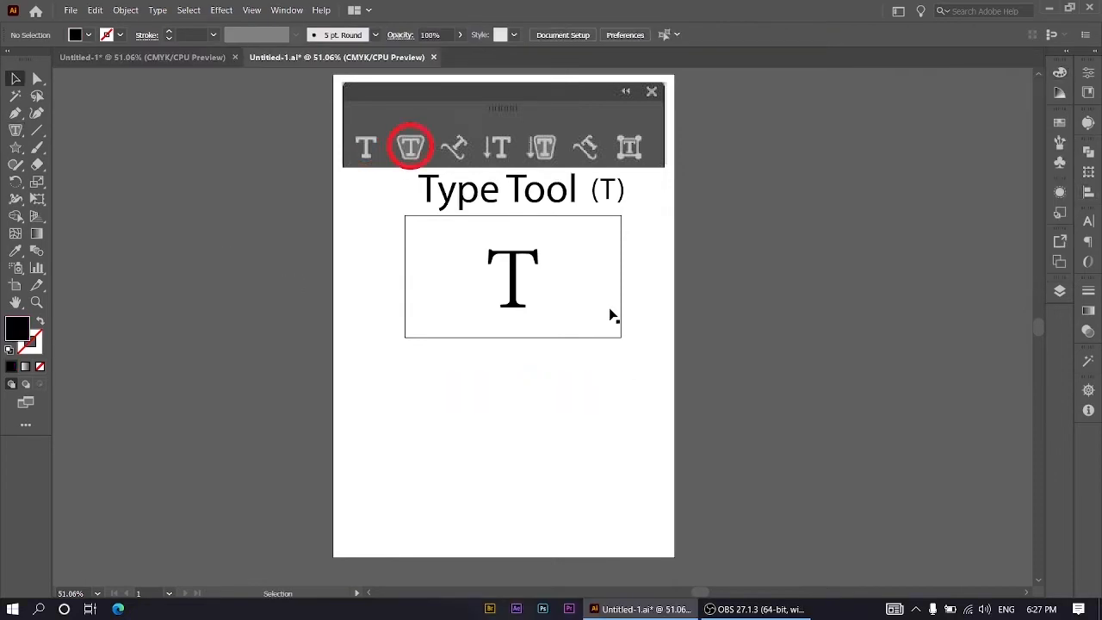
Step: Draw a black hexagon and a black five-pointed star side by side below the rectangle
right_click(15, 149)
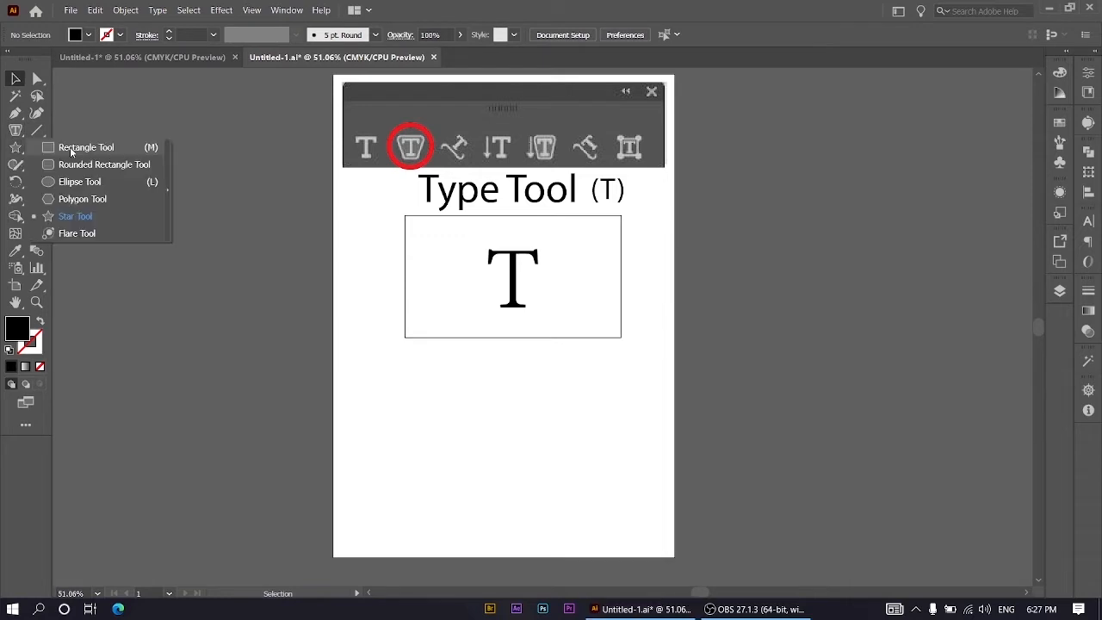
left_click(73, 199)
left_click_drag(406, 447, 480, 510)
right_click(15, 147)
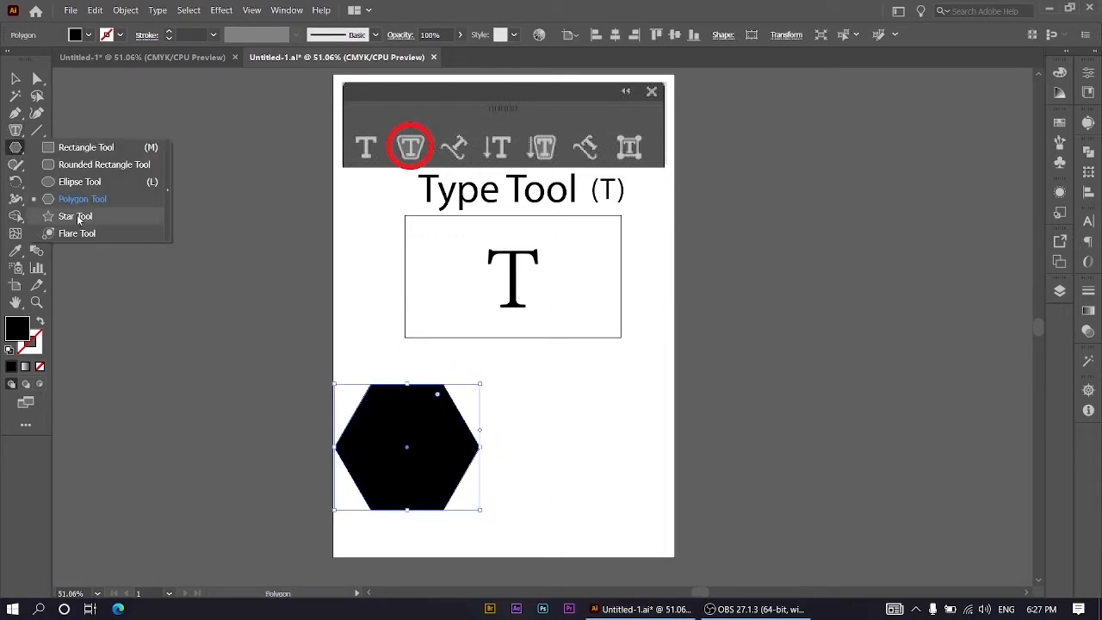
left_click(69, 216)
left_click_drag(581, 400, 633, 456)
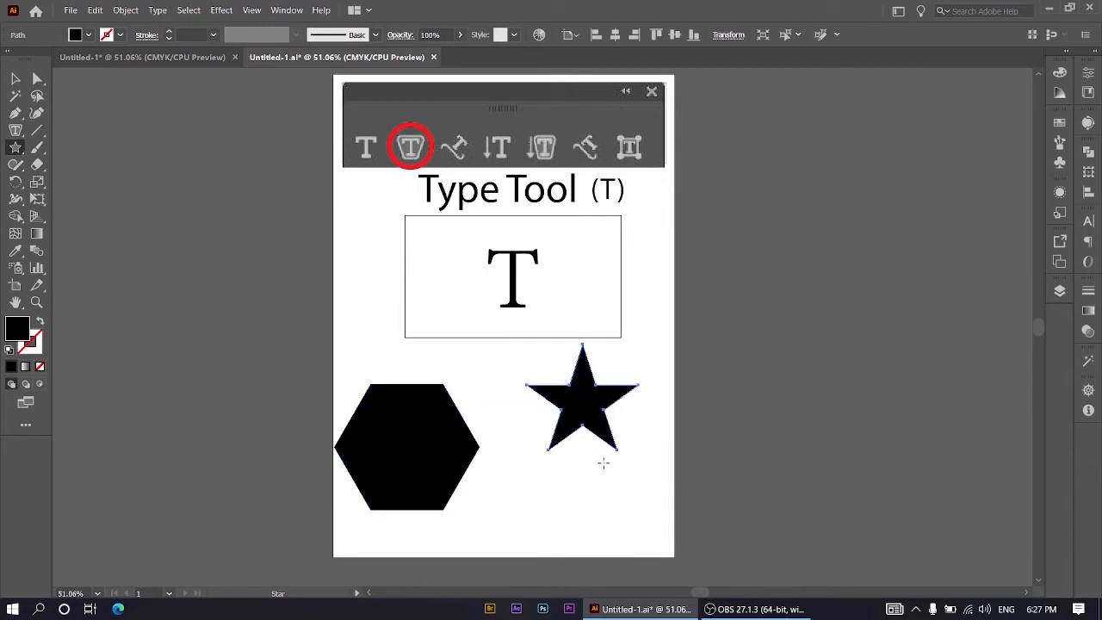
Step: Convert the hexagon and star to area type, entering a first name in the hexagon and keeping placeholder text in the star
left_click(16, 132)
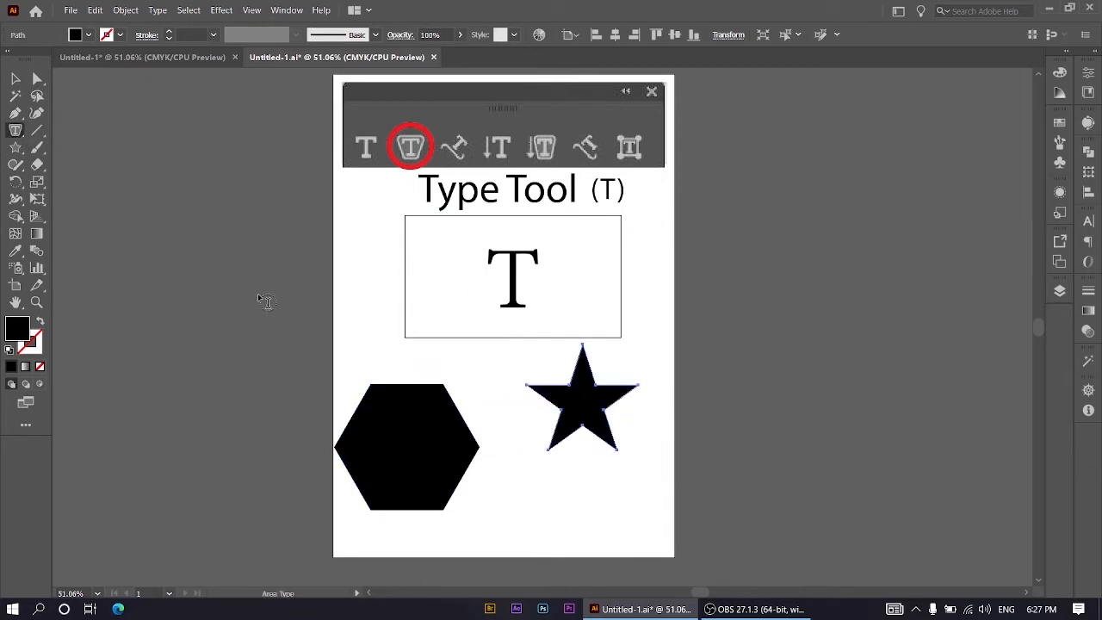
left_click(398, 392)
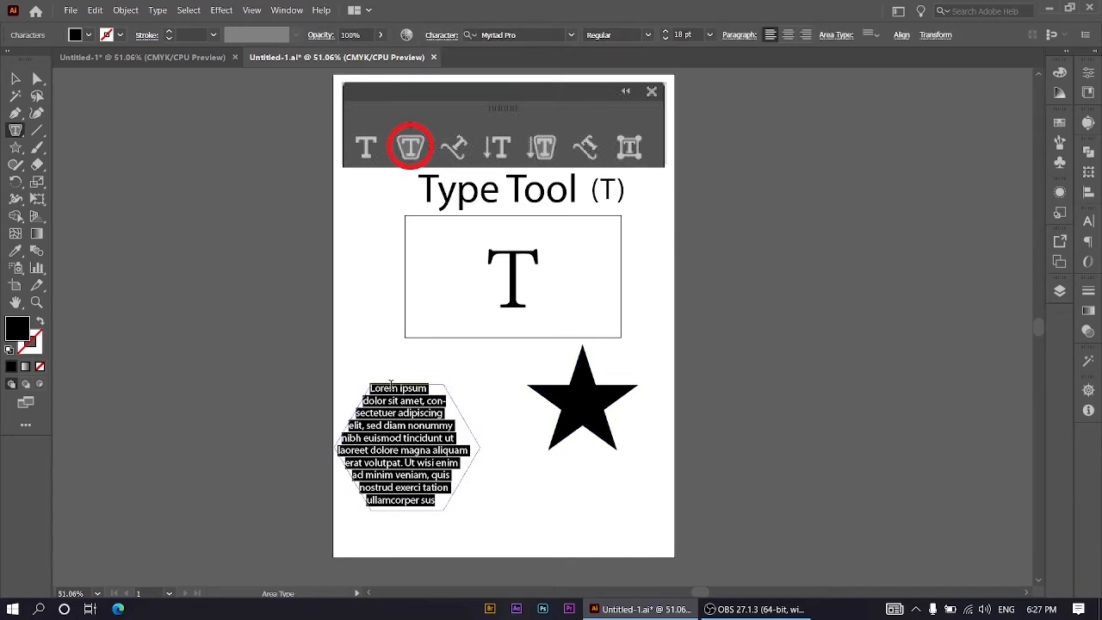
type("walid")
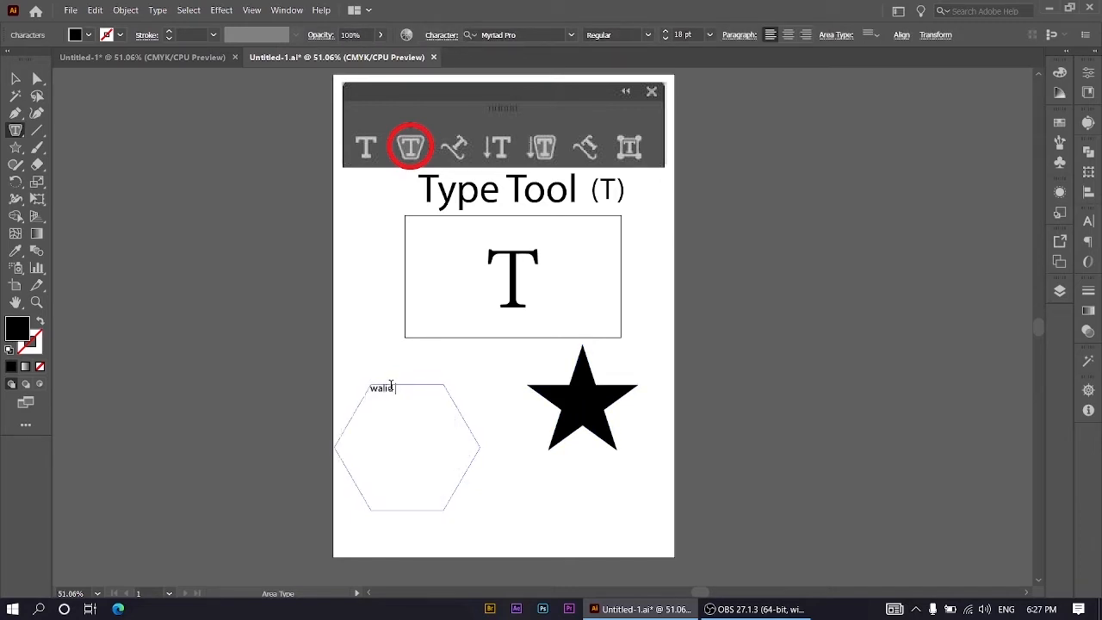
left_click(582, 363)
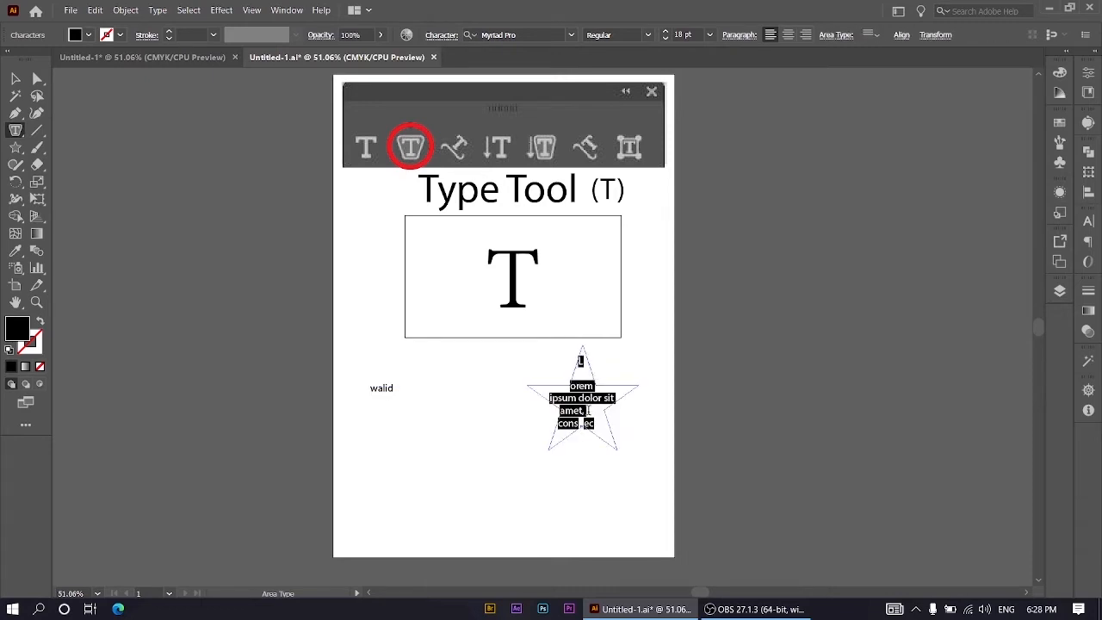
Step: Draw a closed freeform shape with the Pen tool near the artboard's lower edge, curved at its upper peak and straight elsewhere
left_click(16, 115)
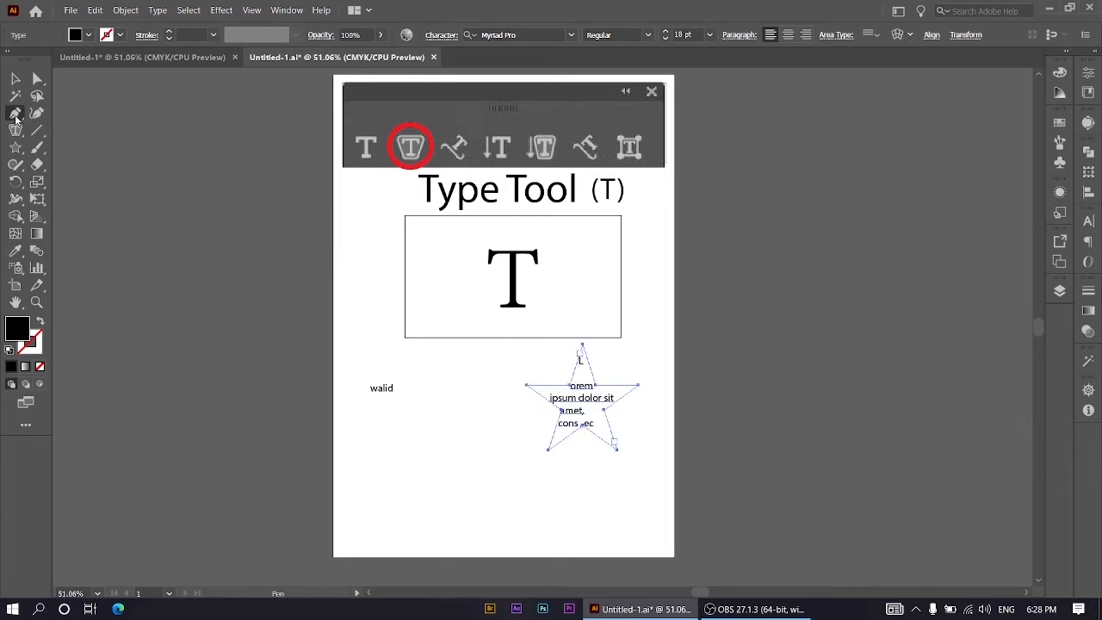
left_click(404, 526)
left_click_drag(469, 460, 470, 422)
left_click(517, 459)
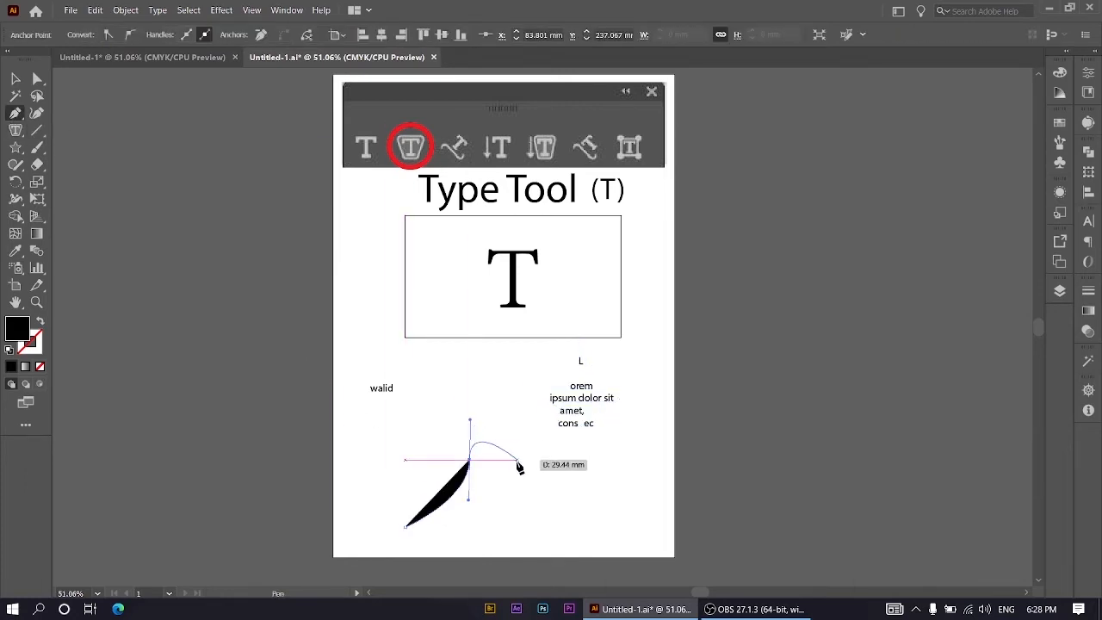
left_click(601, 479)
left_click(654, 509)
left_click(653, 547)
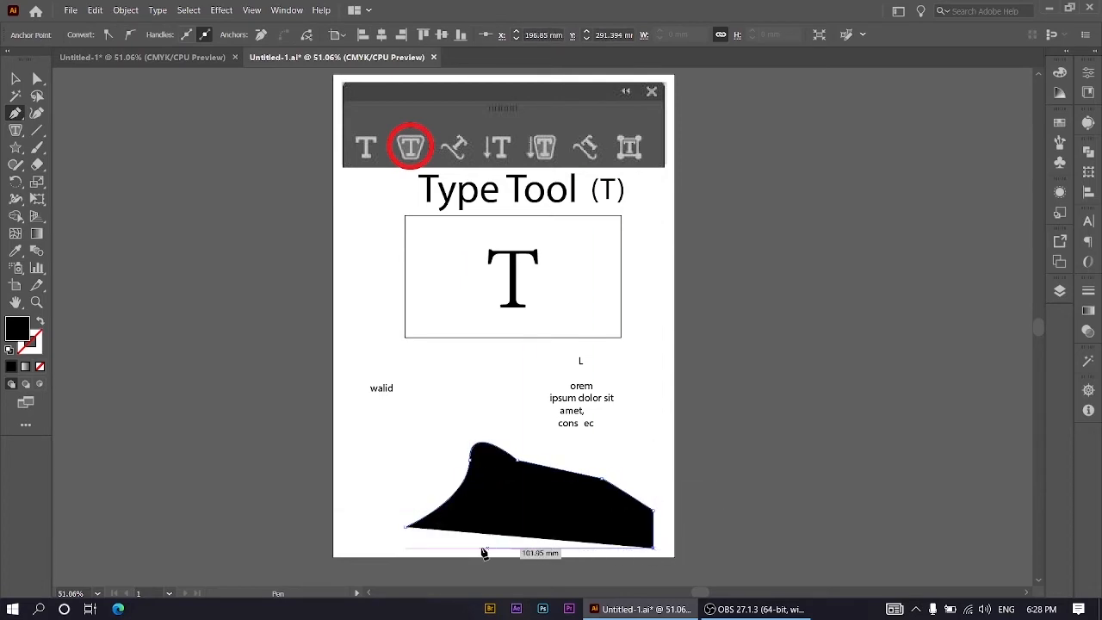
left_click(416, 547)
left_click(405, 526)
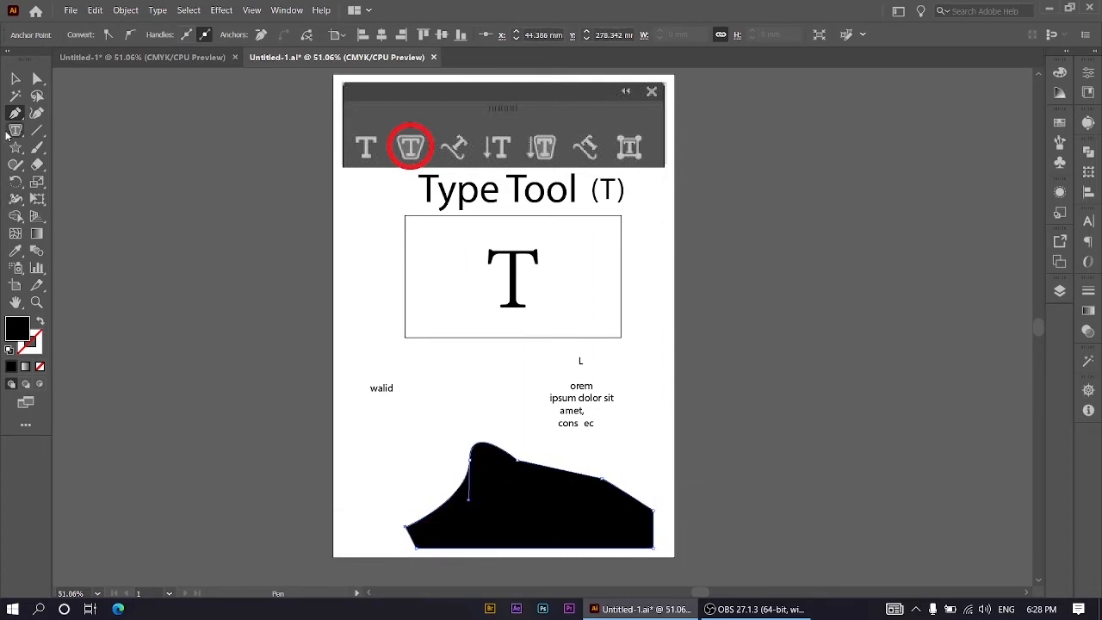
Step: Convert the black freeform shape near the artboard's lower edge to area type filled with placeholder text
left_click(13, 132)
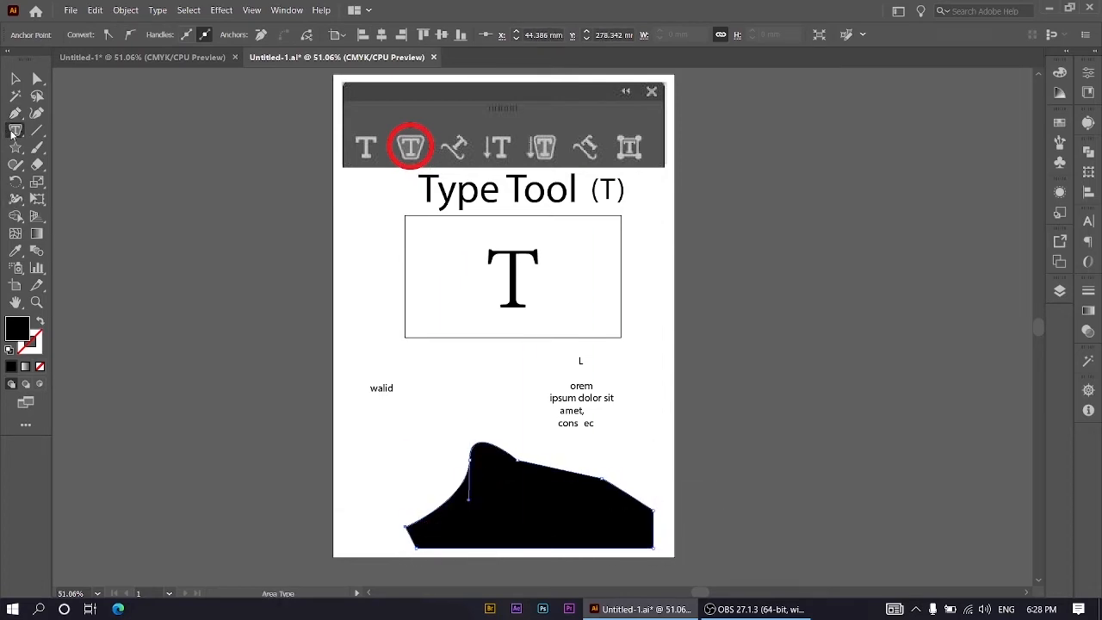
left_click(493, 448)
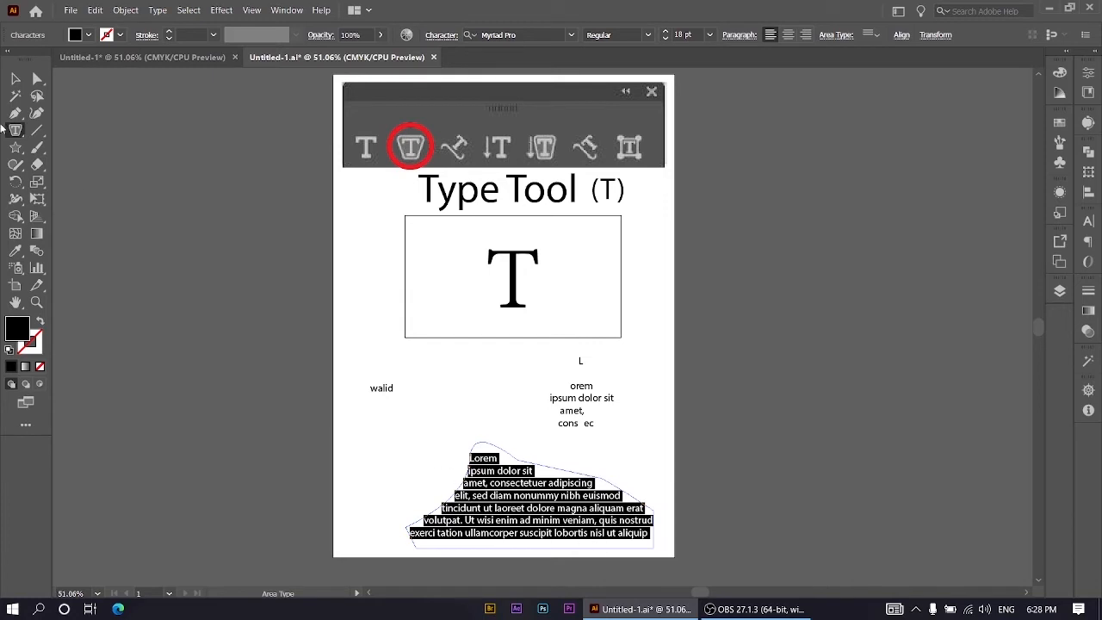
key("Escape")
left_click(505, 402)
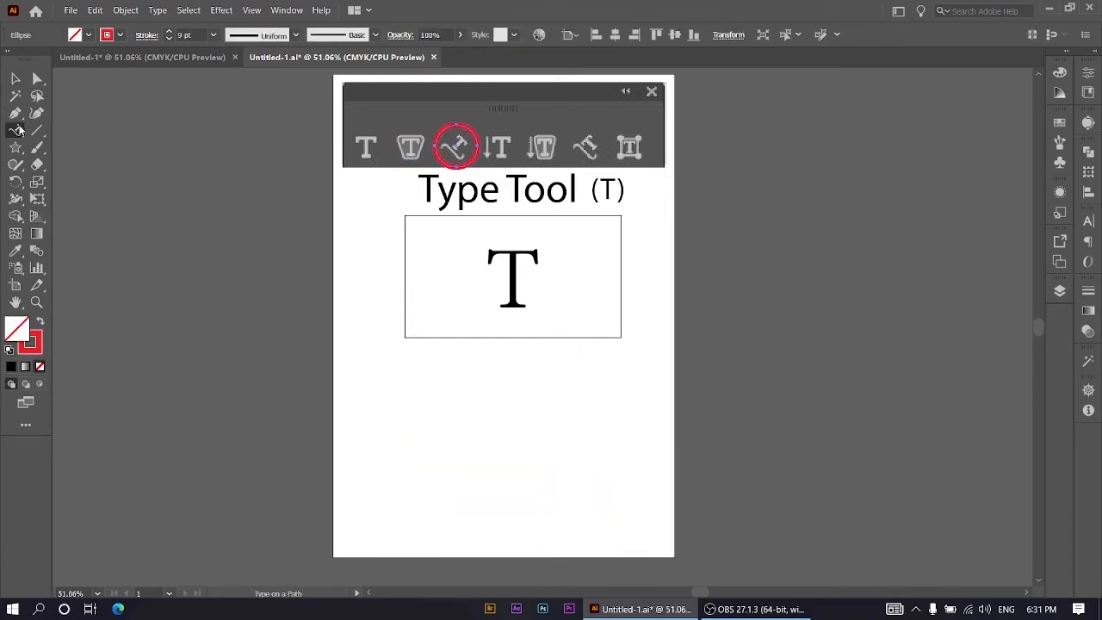
Step: Draw an open, wavy red path with the Pen tool across the artboard below the rectangle
left_click(18, 129)
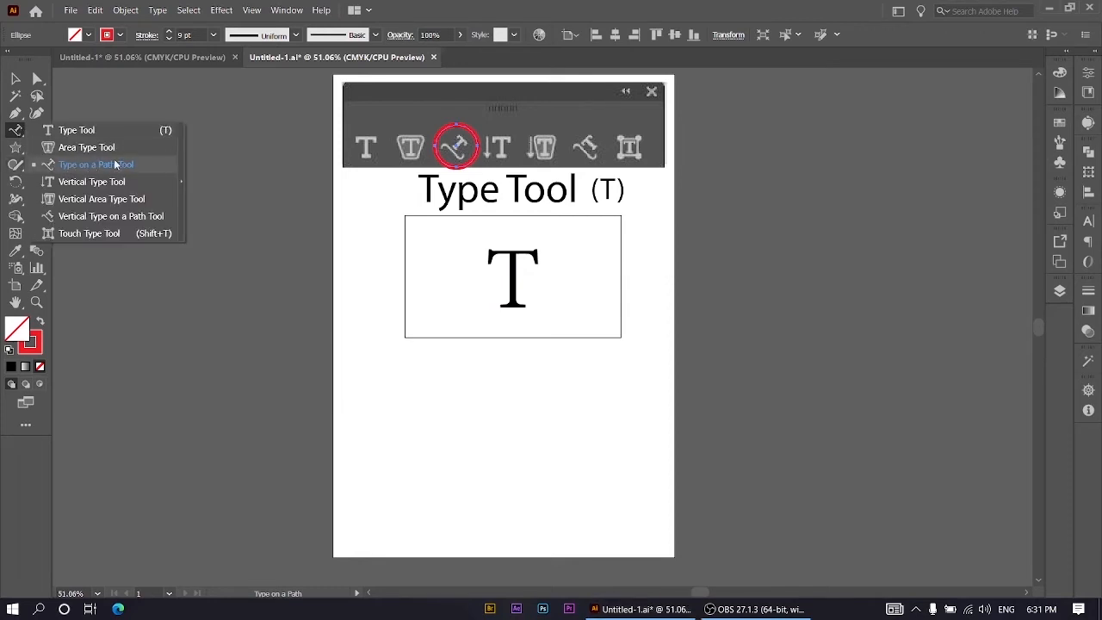
left_click(15, 116)
left_click(351, 482)
left_click_drag(477, 450, 563, 506)
left_click(630, 436)
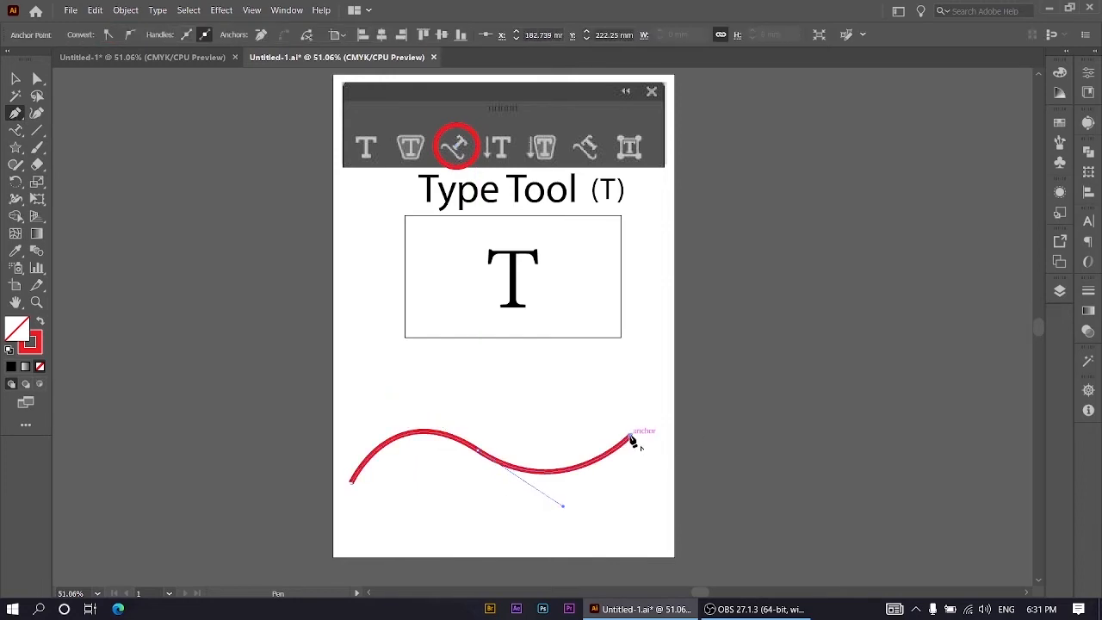
Step: Place type along the wavy path with the Type on a Path tool, entering a first name followed by "1231 duhok"
left_click(15, 131)
right_click(13, 135)
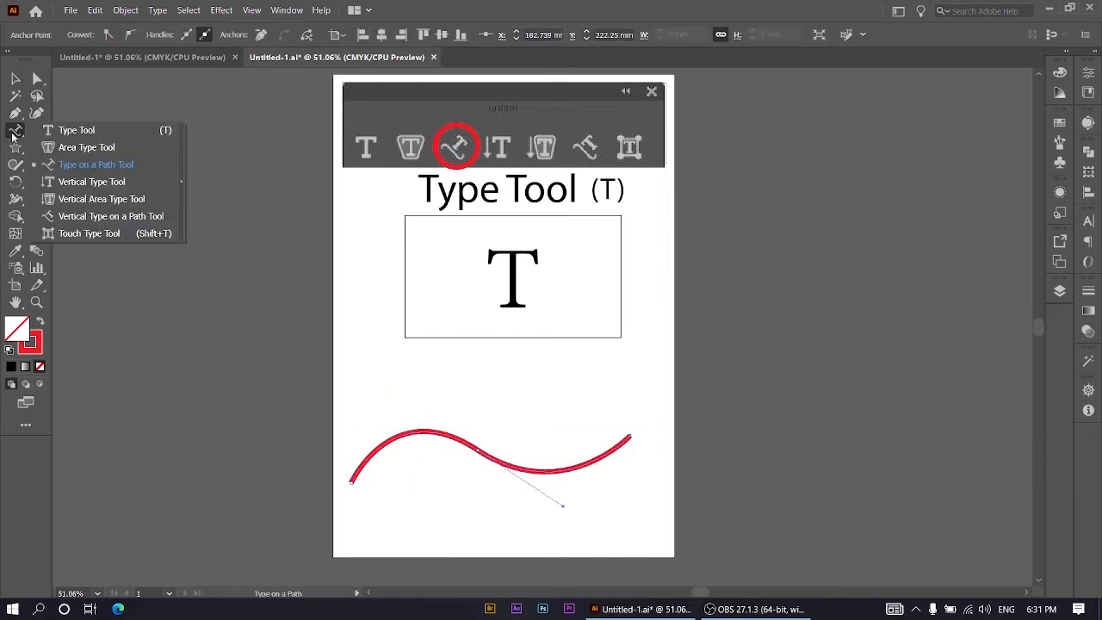
left_click(352, 474)
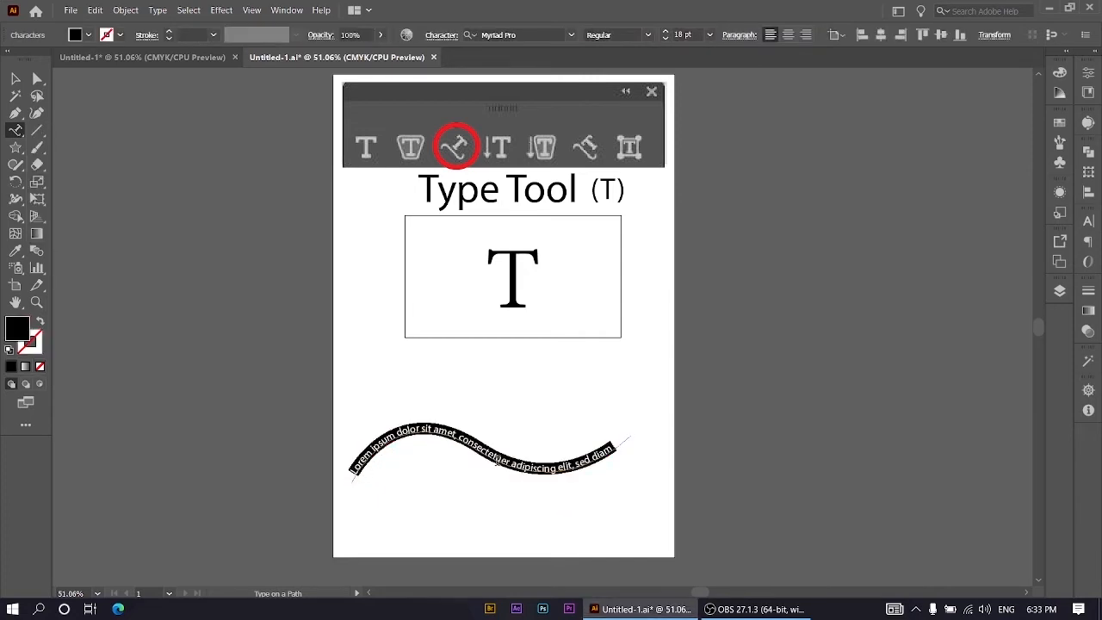
type("walid")
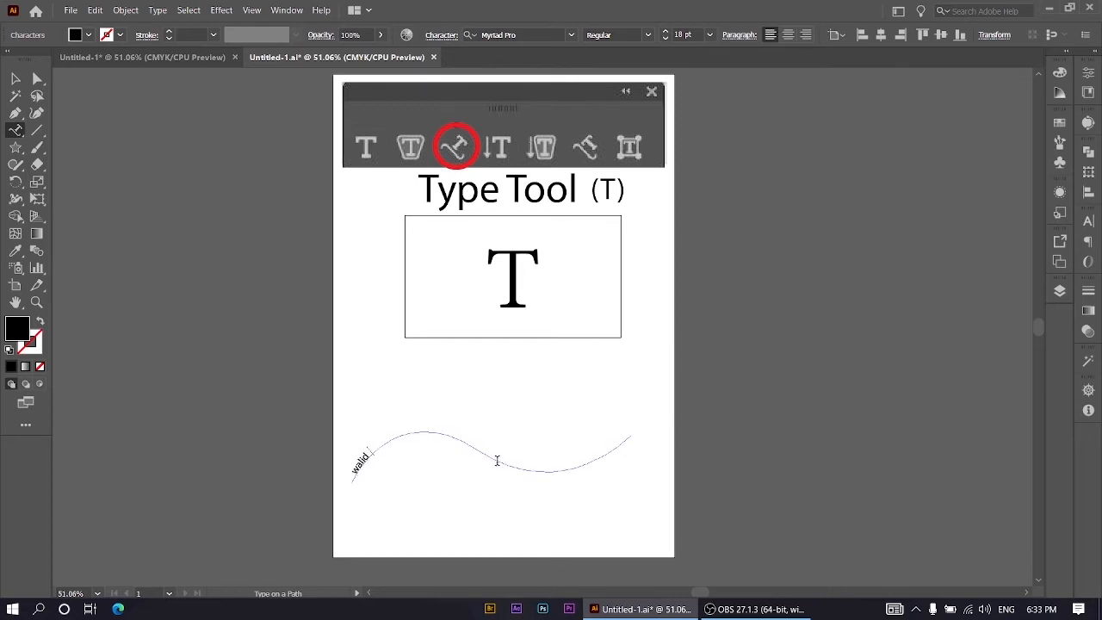
type(" 1231 duhok")
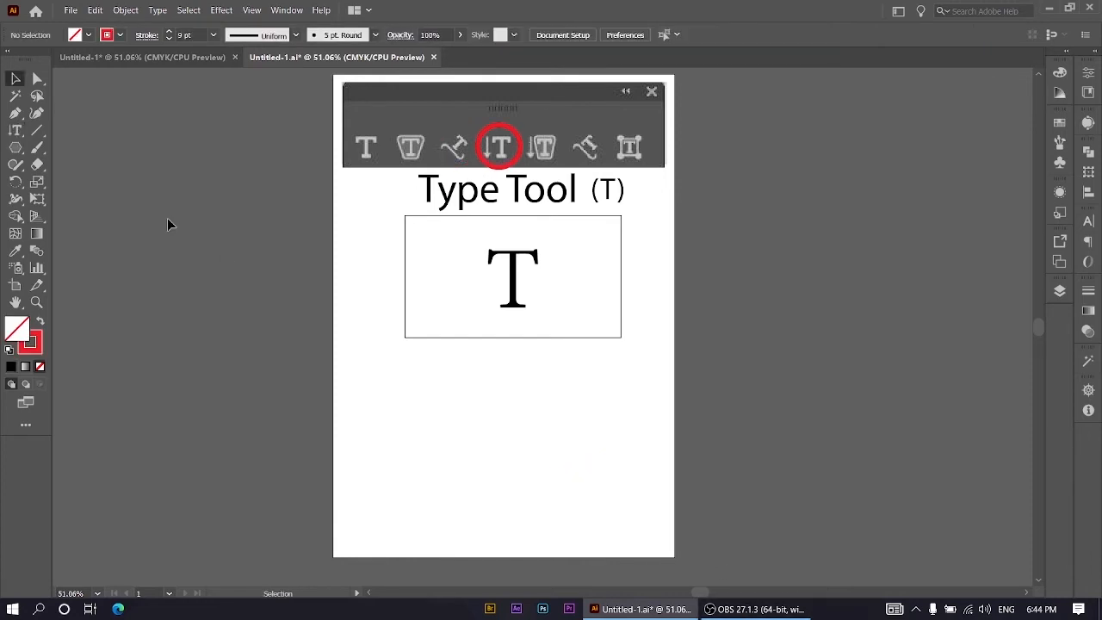
Step: Choose the Vertical Area Type tool and restore the red circle around its icon in the header graphic
left_click(16, 130)
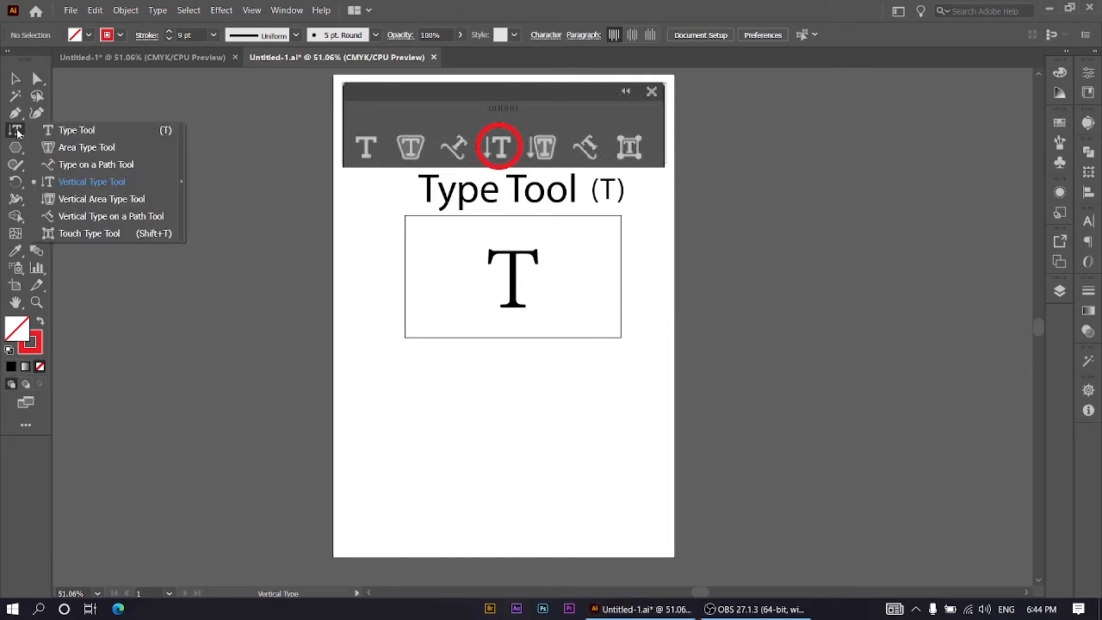
left_click(113, 198)
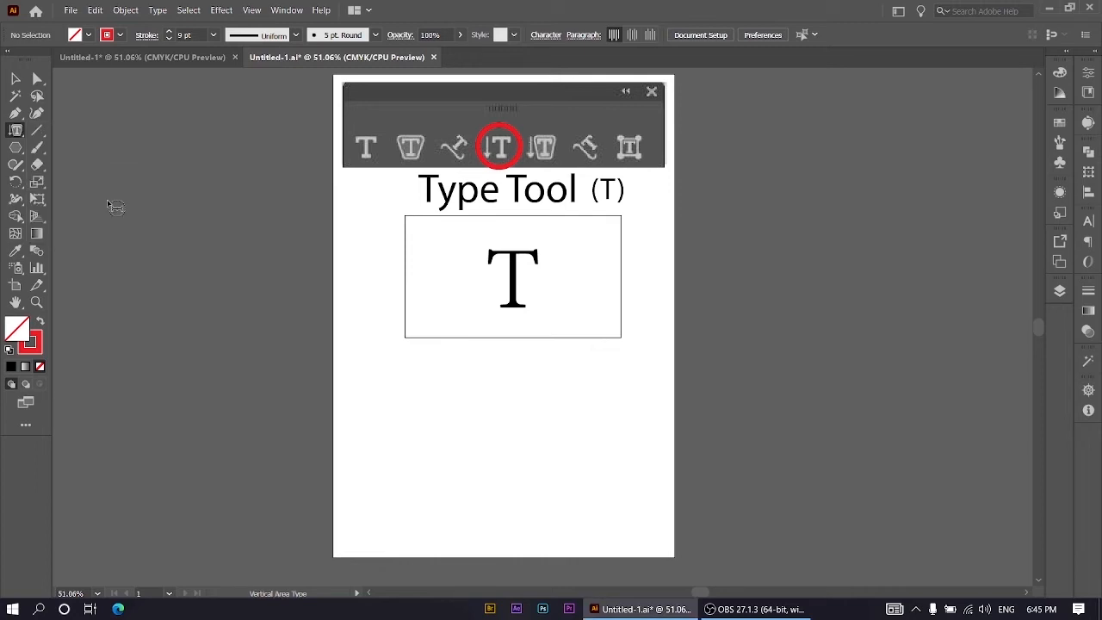
key("ctrl+shift+z")
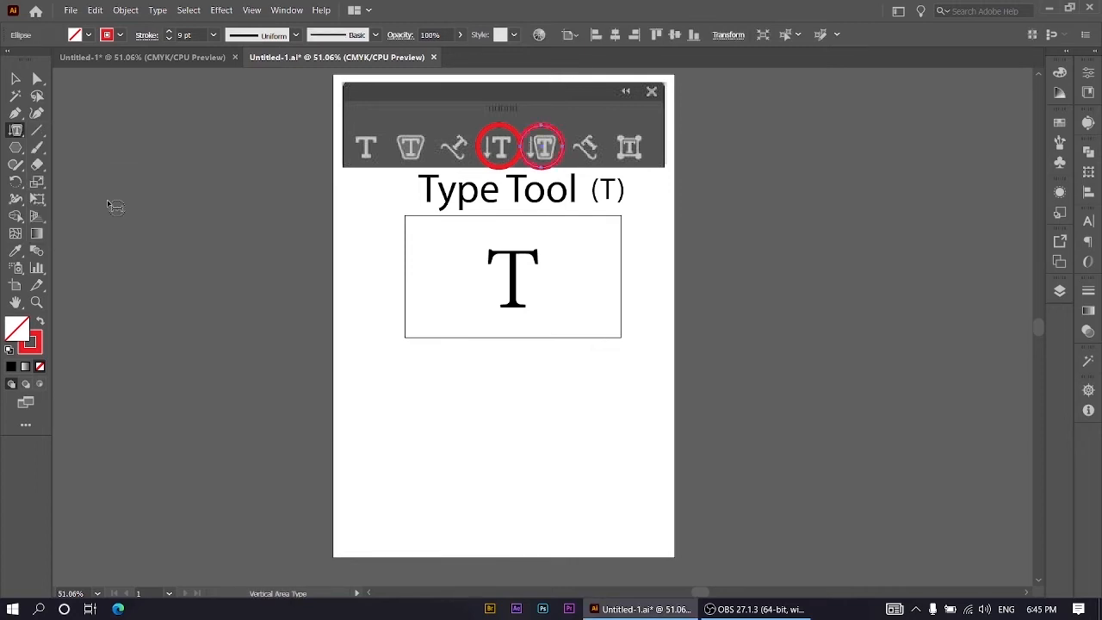
Step: Add vertical point text below the rectangle, with a first name and "duhoke" on one line and "1231 duhok" on the next
left_click(16, 131)
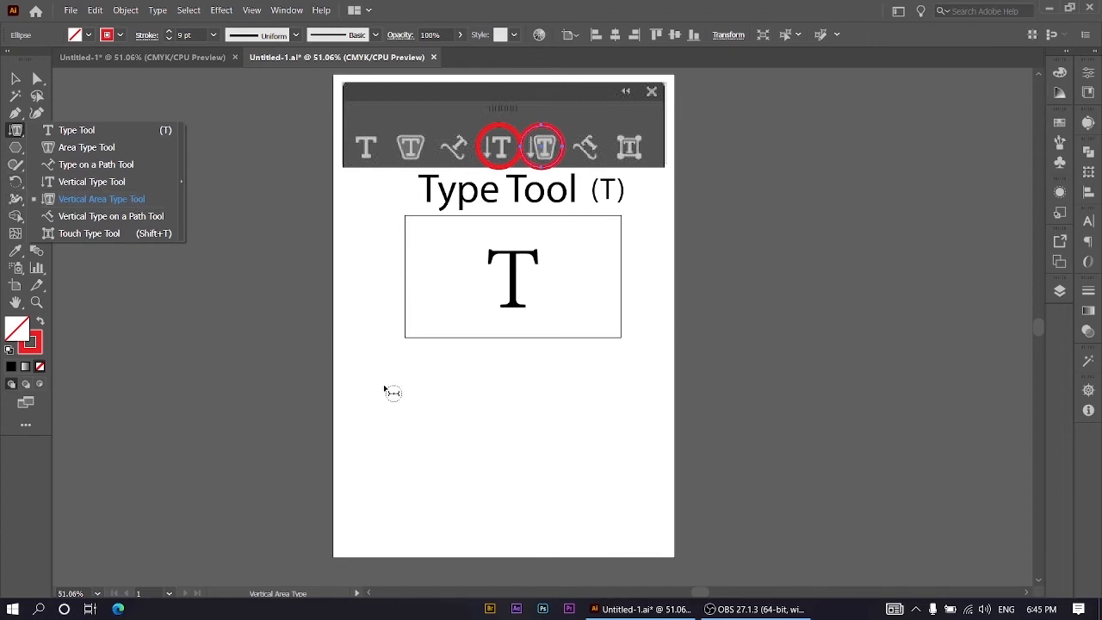
left_click(90, 181)
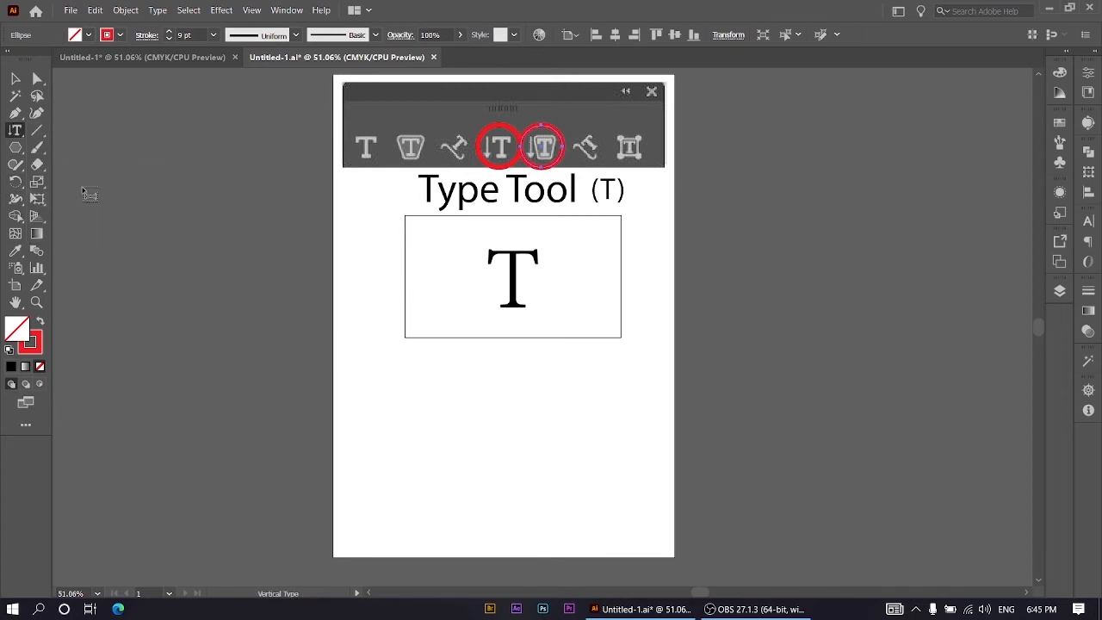
left_click(386, 390)
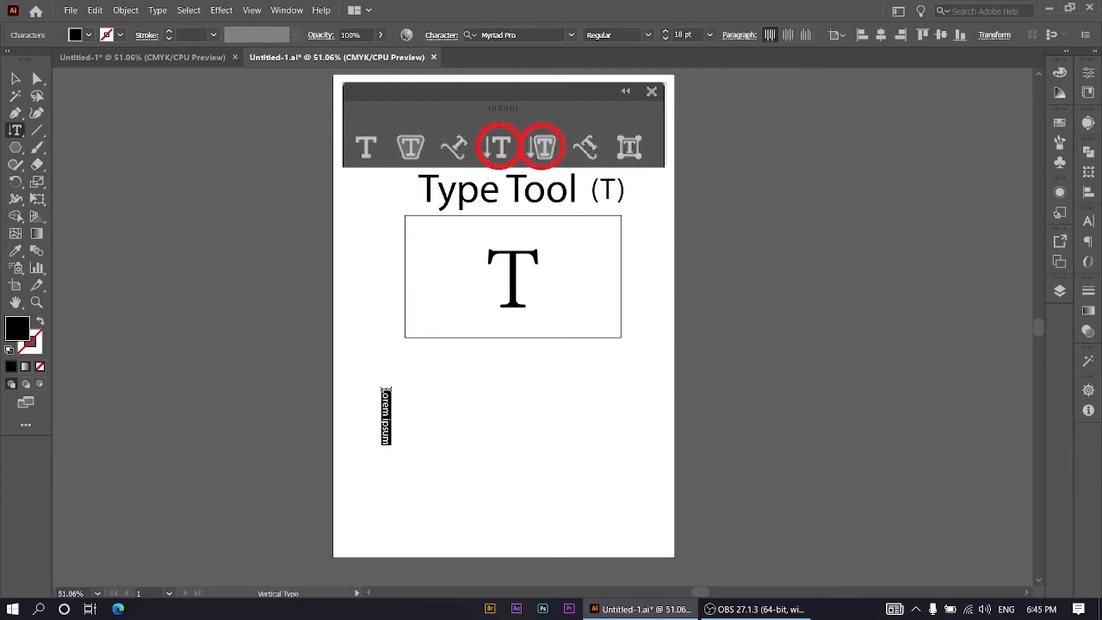
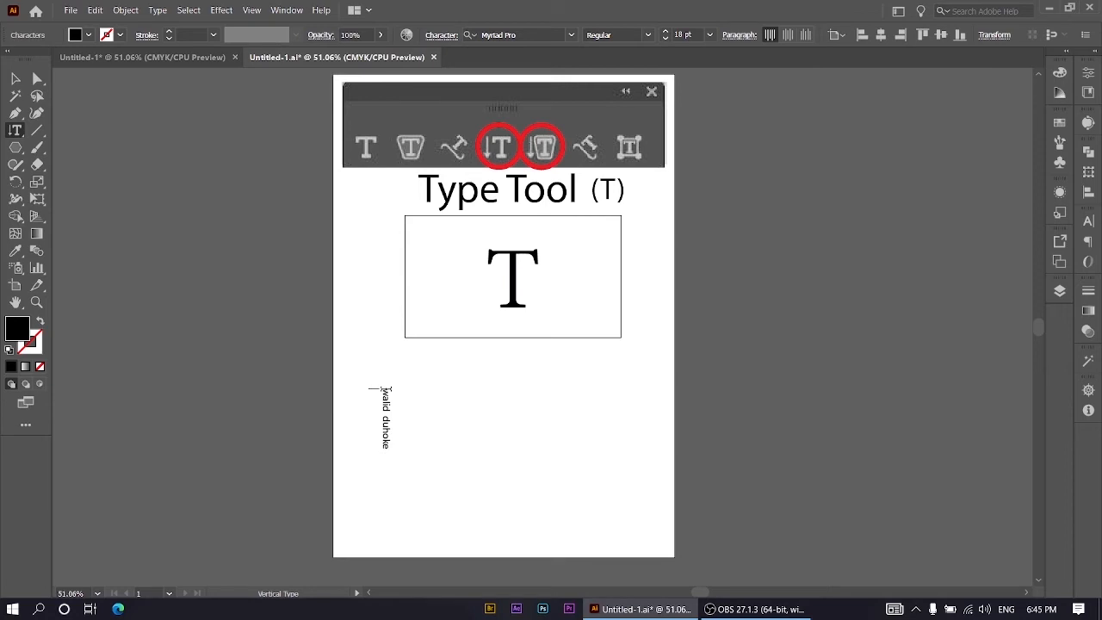
type("1231 duhok")
Step: Draw a black hexagon to the right of the vertical text and convert it to vertical area type
right_click(15, 131)
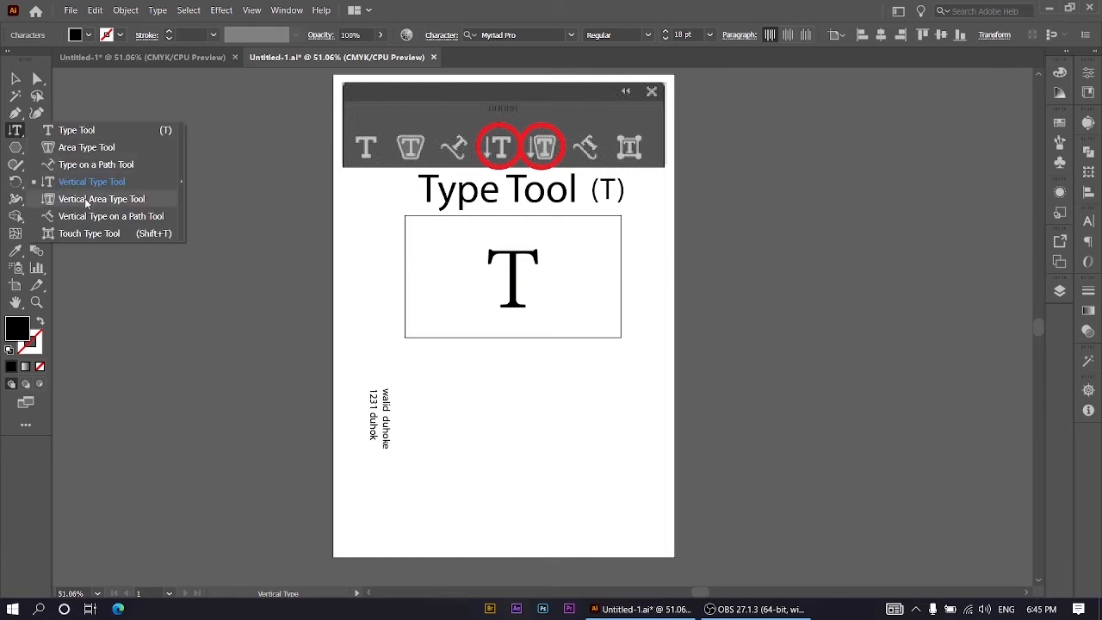
left_click(16, 148)
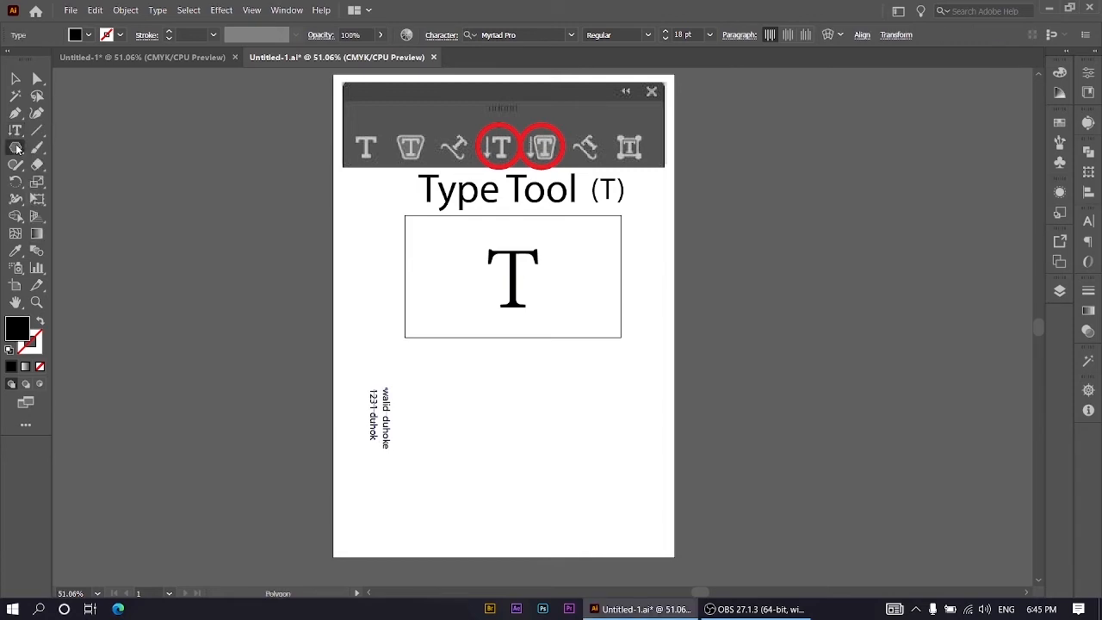
left_click_drag(573, 395, 598, 435)
right_click(17, 130)
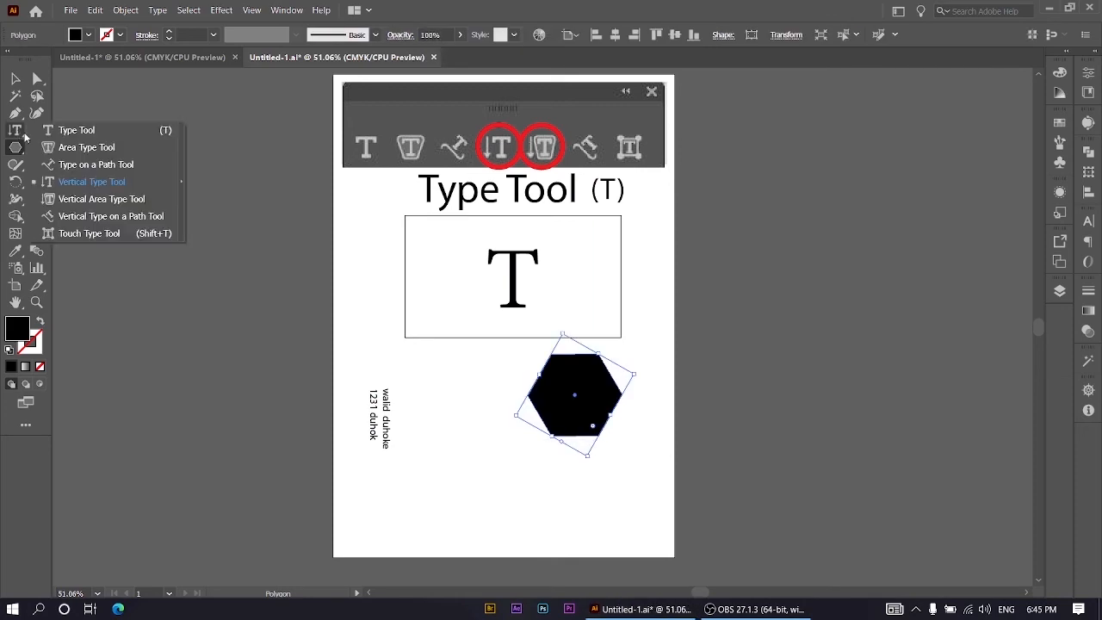
left_click(68, 200)
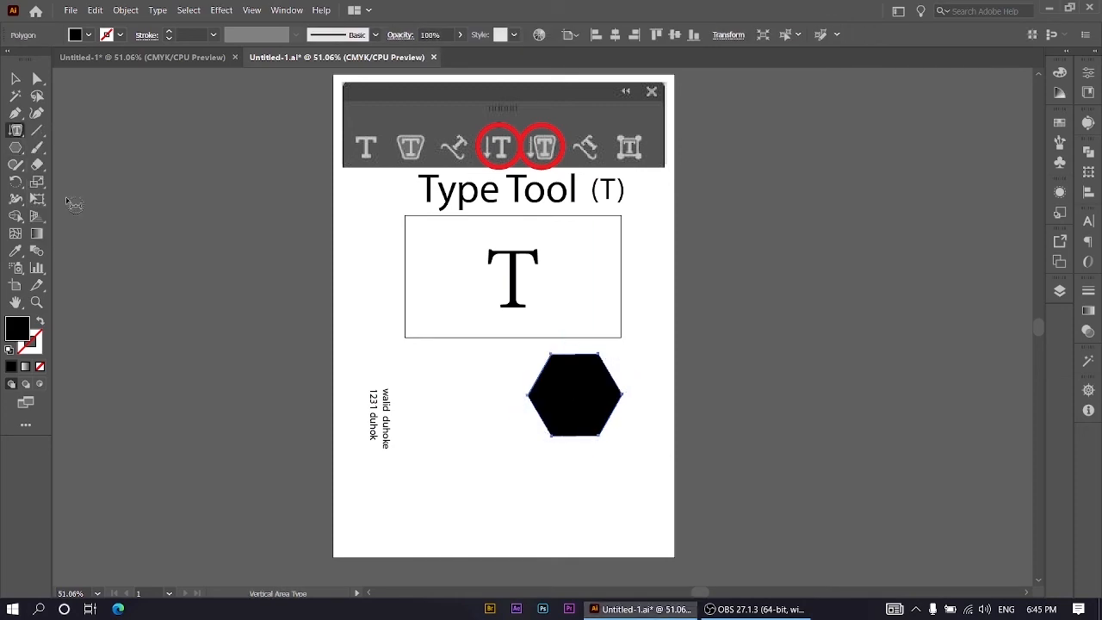
left_click(576, 356)
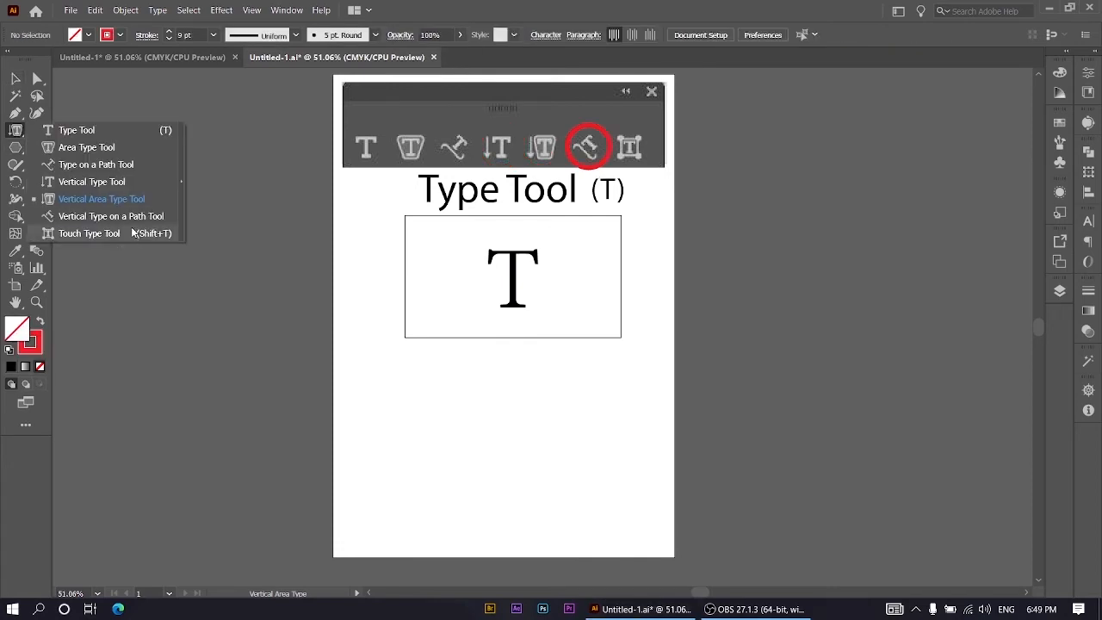
Step: Draw an open red path with the Pen tool near the artboard's lower edge, wavy with a short straight end segment
left_click(65, 220)
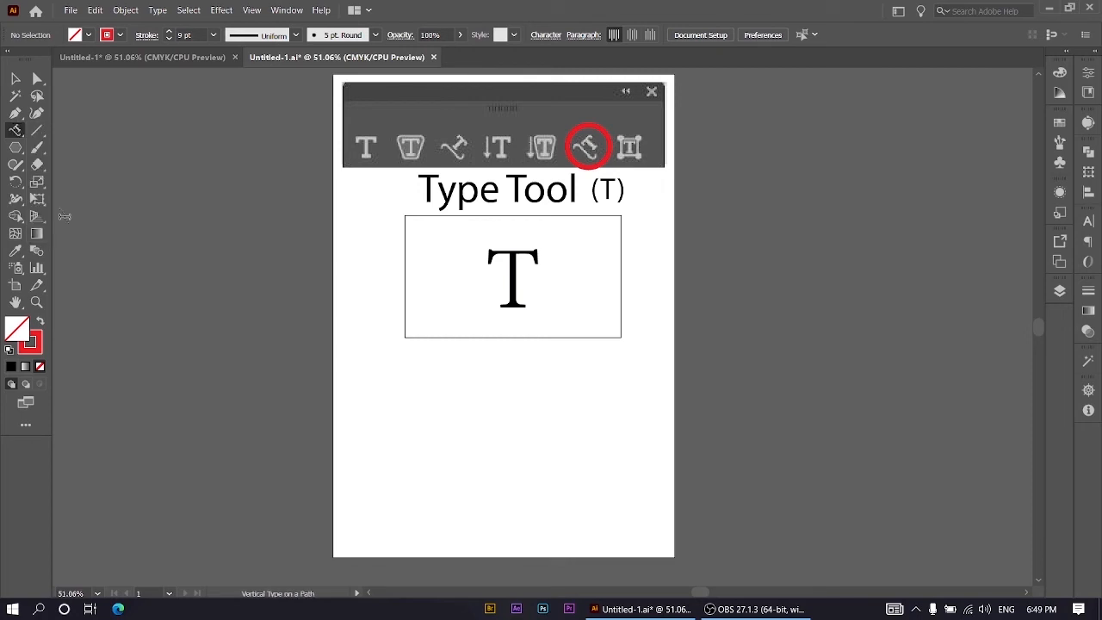
left_click(15, 112)
left_click(370, 499)
left_click_drag(462, 485, 521, 515)
left_click(609, 480)
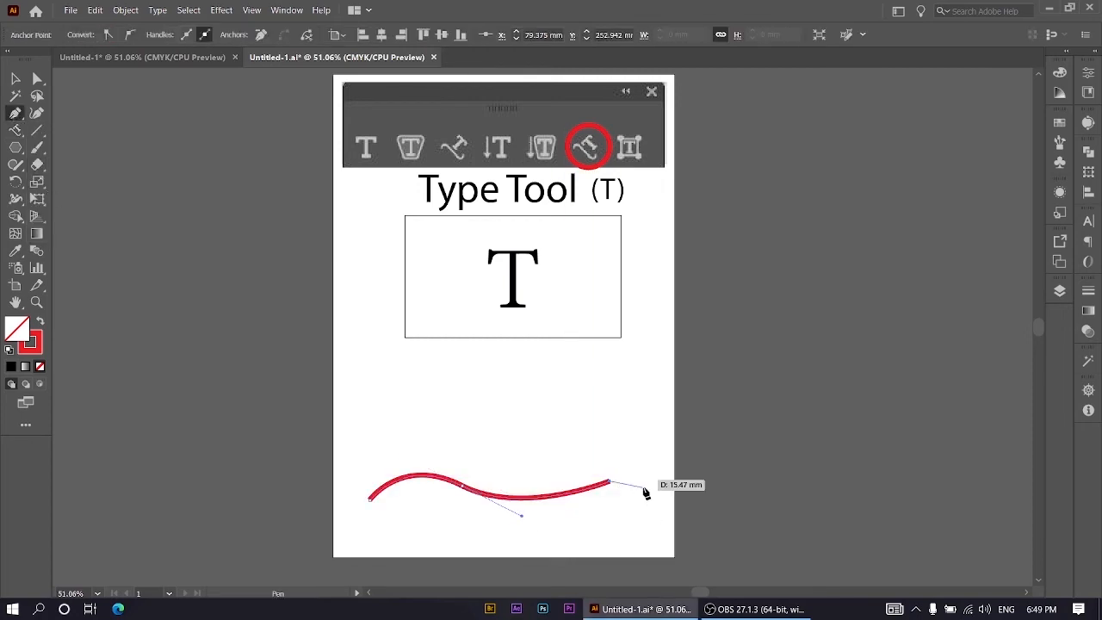
left_click(645, 502)
key("v")
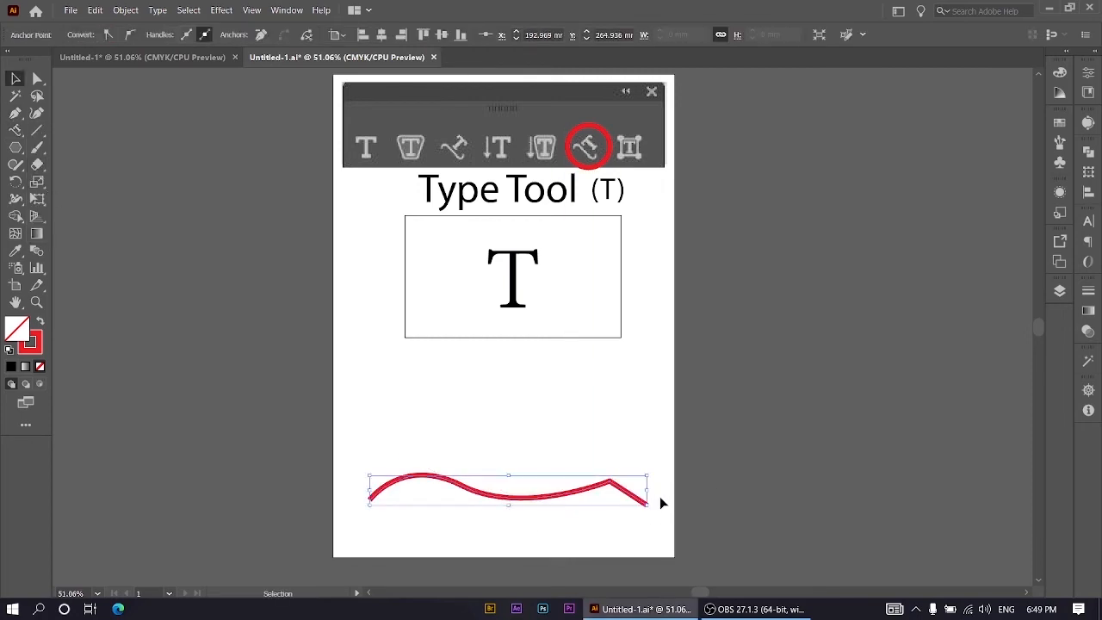
Step: Convert the red path to vertical type on a path, keeping the placeholder text
left_click(16, 130)
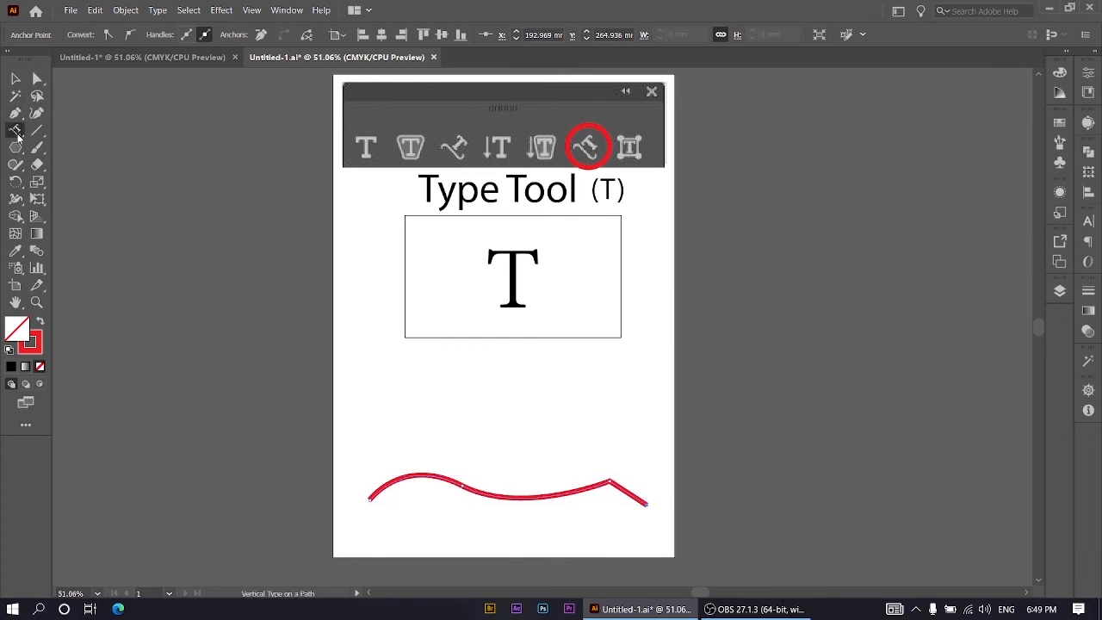
left_click(370, 496)
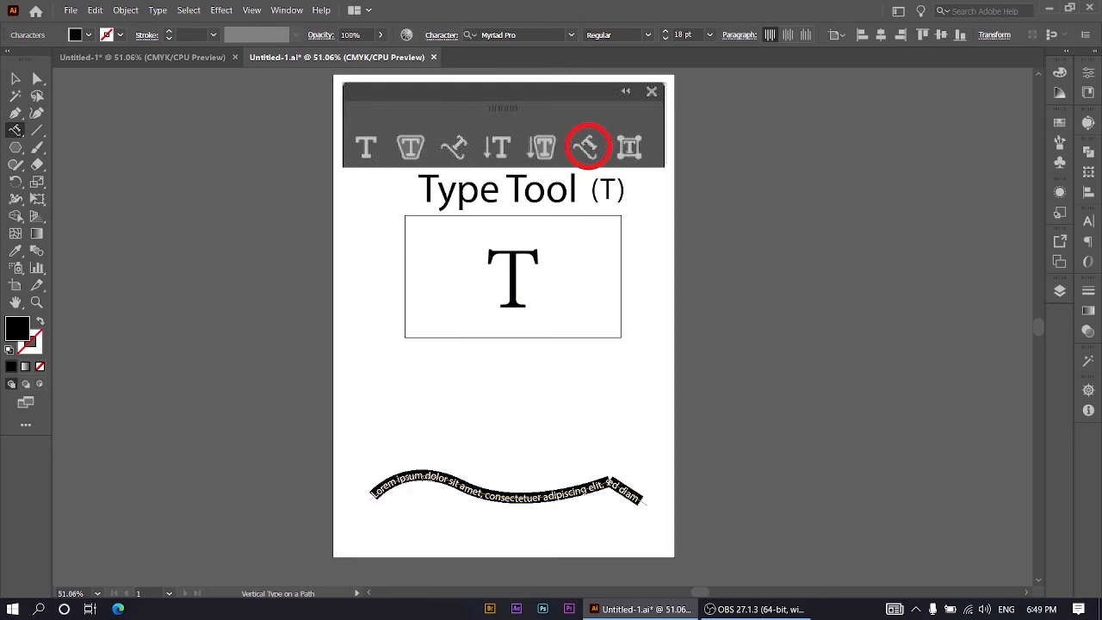
left_click(377, 429)
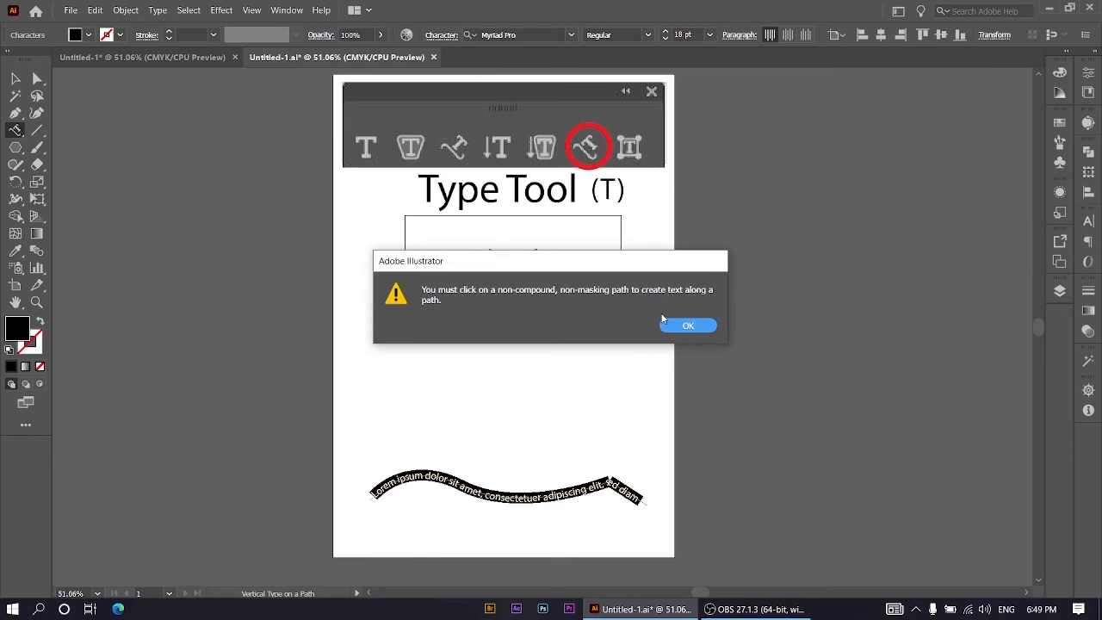
left_click(686, 327)
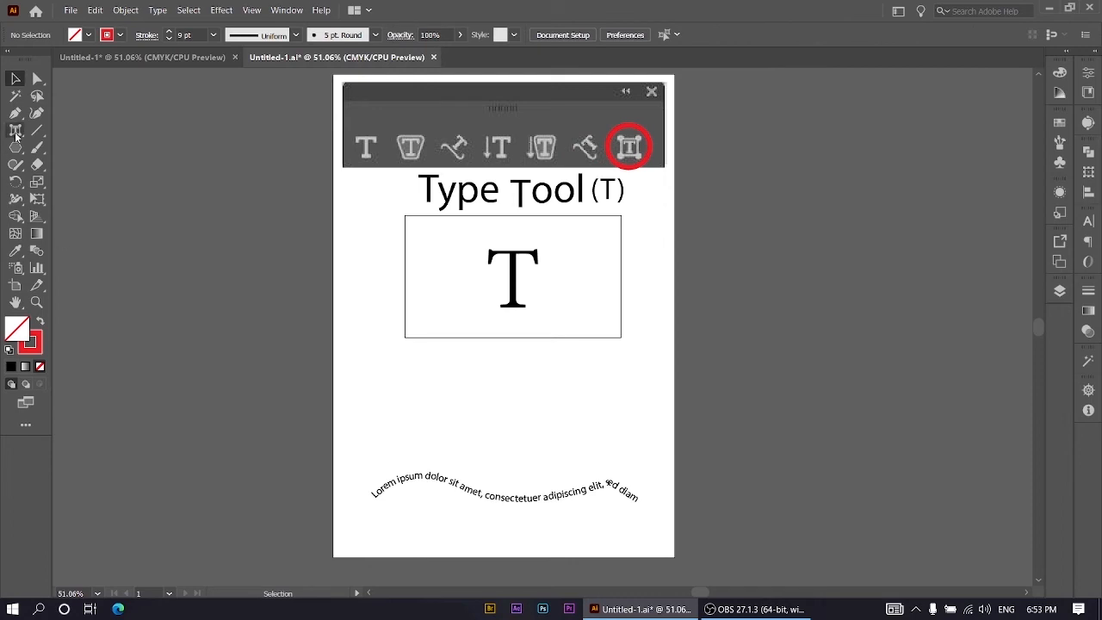
Step: Use the Touch Type tool to nudge the "p" in "Type" and lift the "s" of "sit" above the curved text
left_click_drag(16, 130, 49, 235)
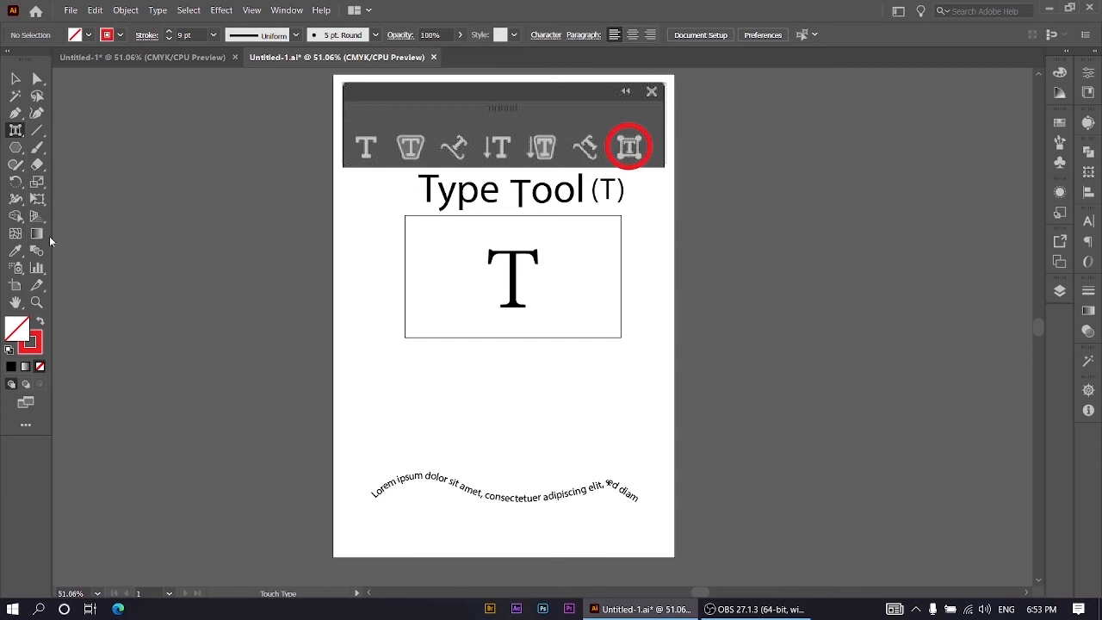
left_click(464, 200)
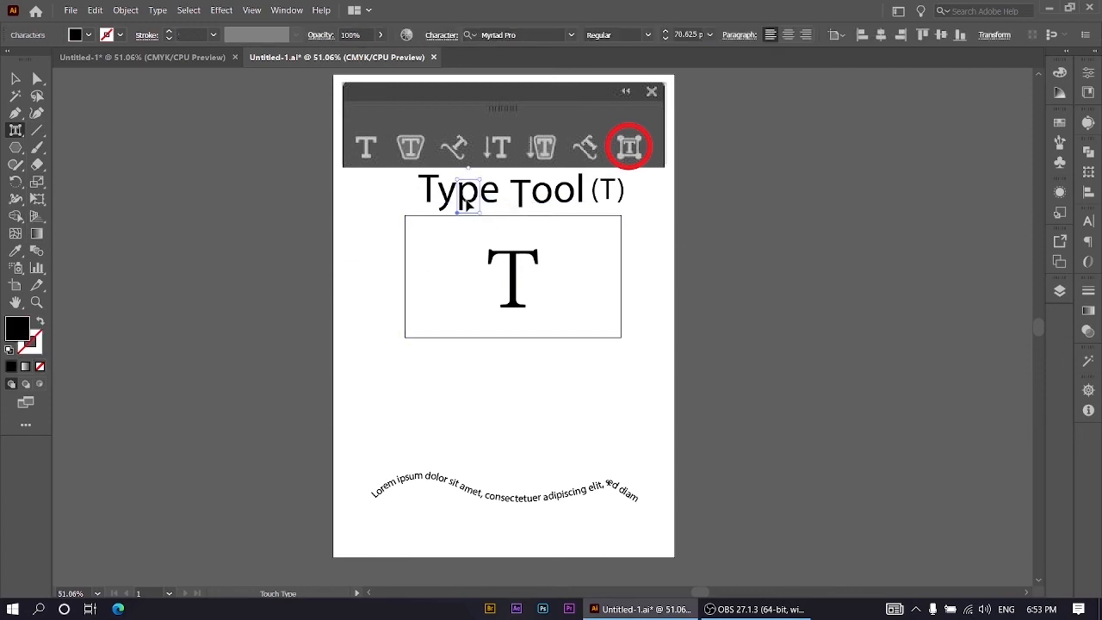
mouse_move(465, 200)
left_mouse_down()
mouse_move(466, 226)
mouse_move(456, 198)
left_mouse_up()
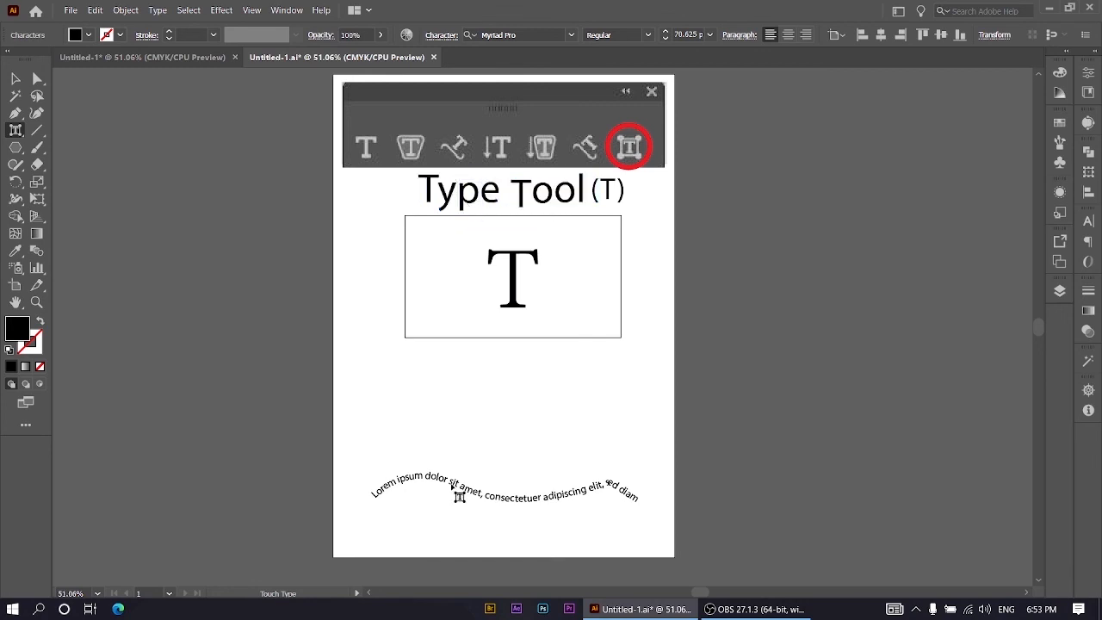
left_click_drag(452, 485, 460, 459)
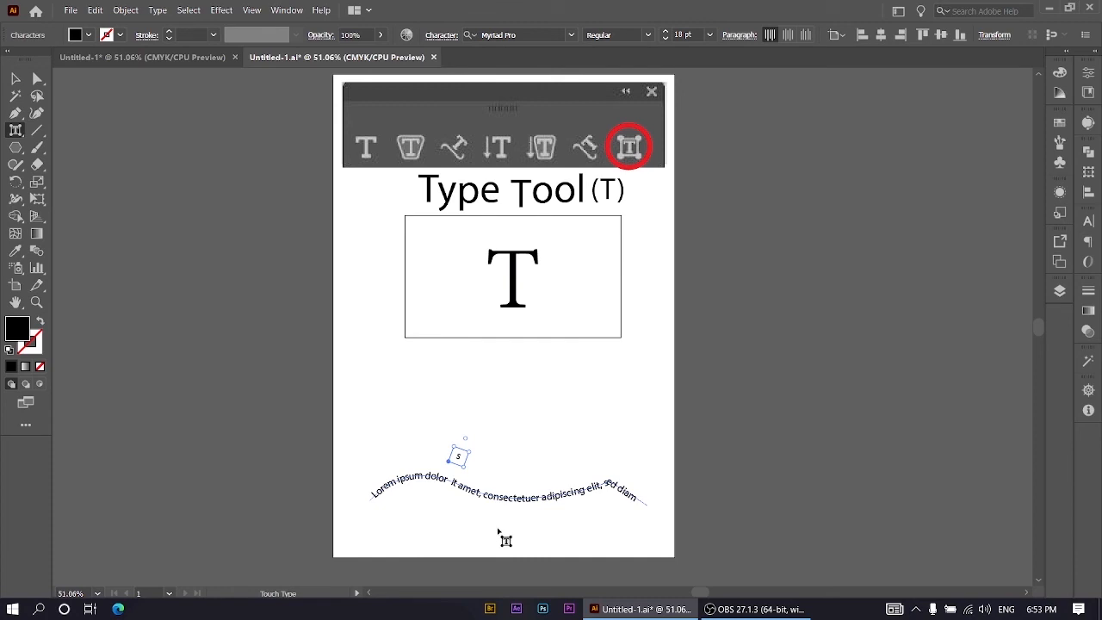
left_click(498, 531)
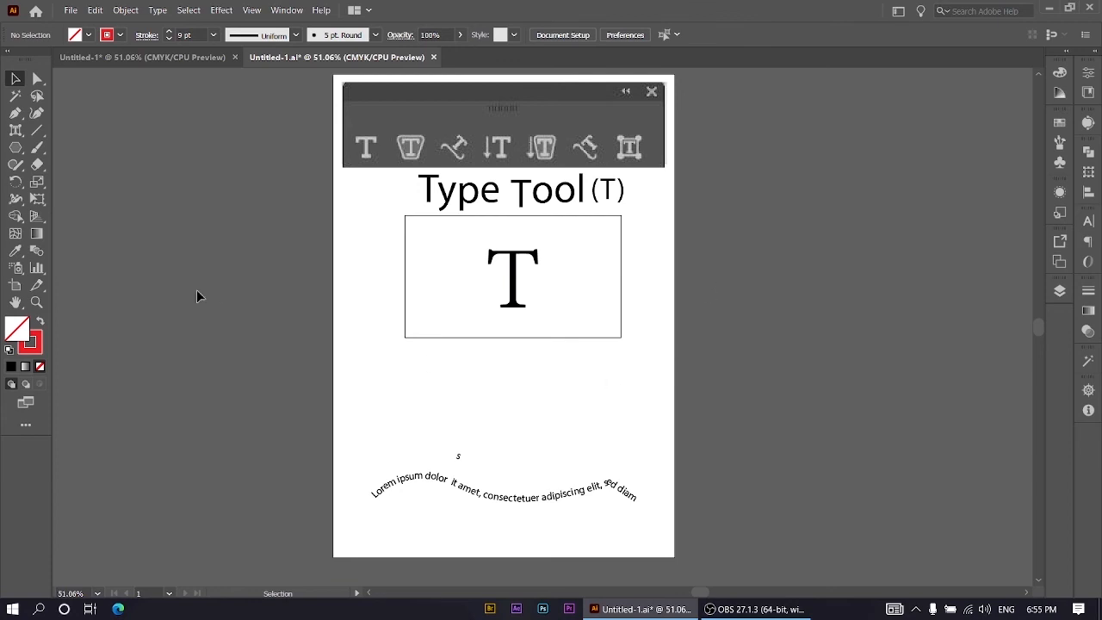
Step: Draw a slightly rotated hexagon with a red 9 pt outline and no fill below the rectangle's lower-right corner
left_click(16, 148)
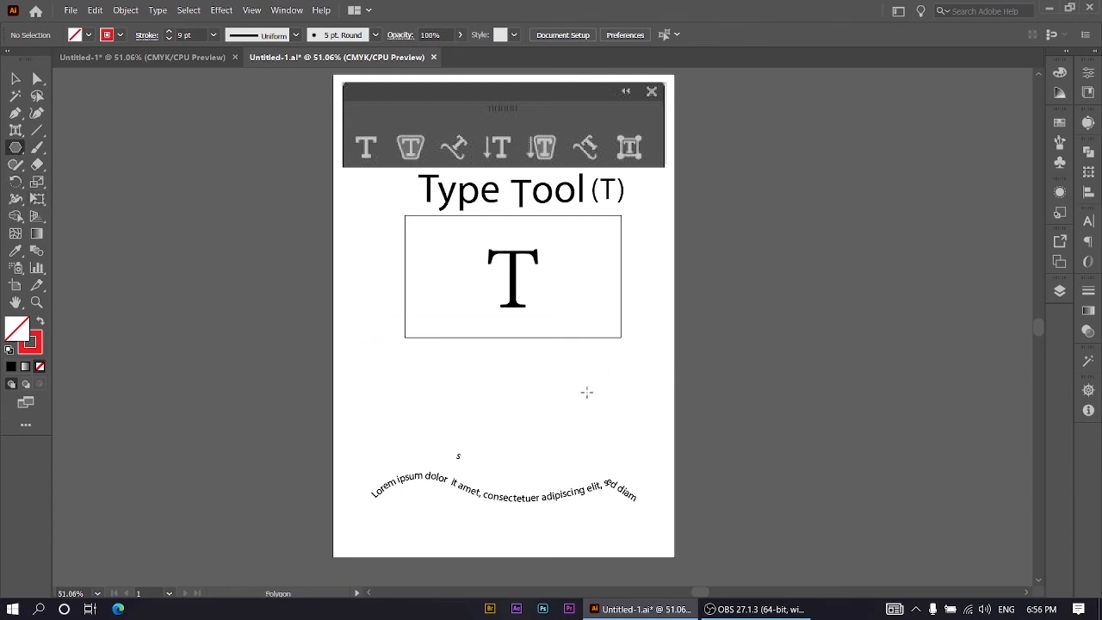
left_click_drag(586, 392, 611, 413)
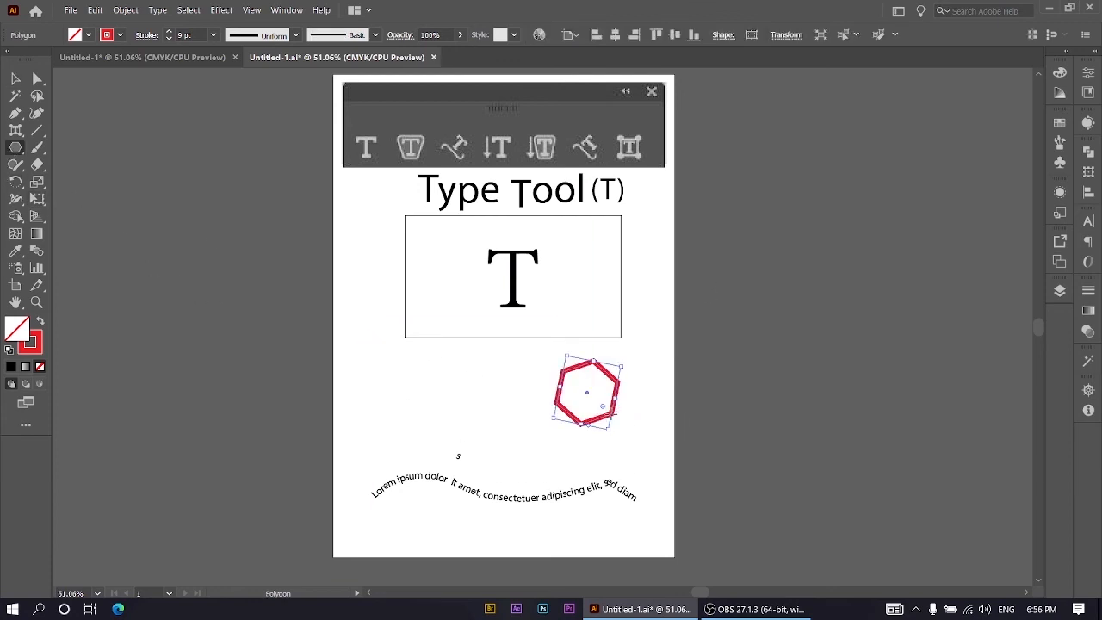
Step: Draw an open wavy red path with the Pen tool just above the curved text, below and to the left of the hexagon
right_click(13, 116)
left_click(69, 112)
left_click(378, 440)
mouse_move(449, 423)
left_mouse_down()
mouse_move(472, 437)
mouse_move(530, 438)
left_mouse_up()
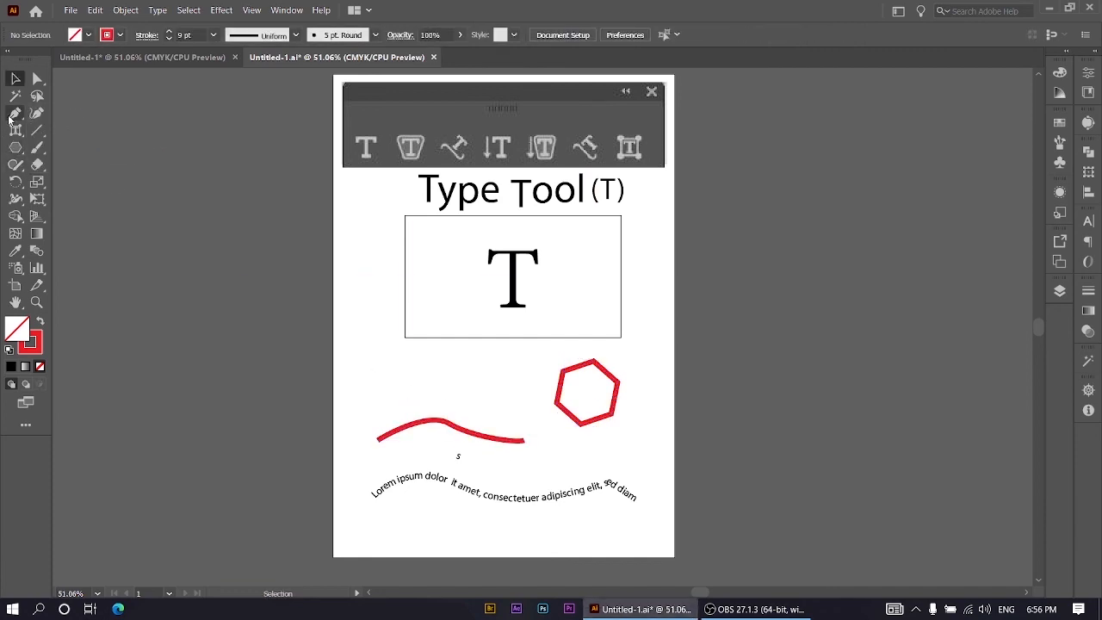
Step: Place point text with the regular Type tool below the rectangle's lower-left corner, keeping the placeholder "Lorem ipsum"
right_click(15, 132)
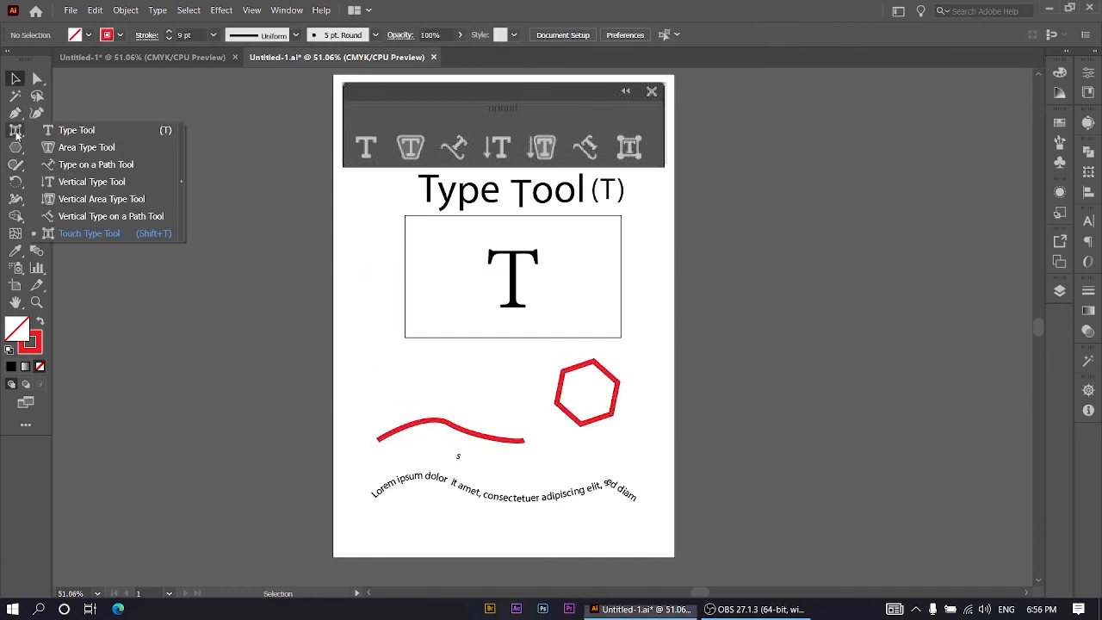
left_click(64, 135)
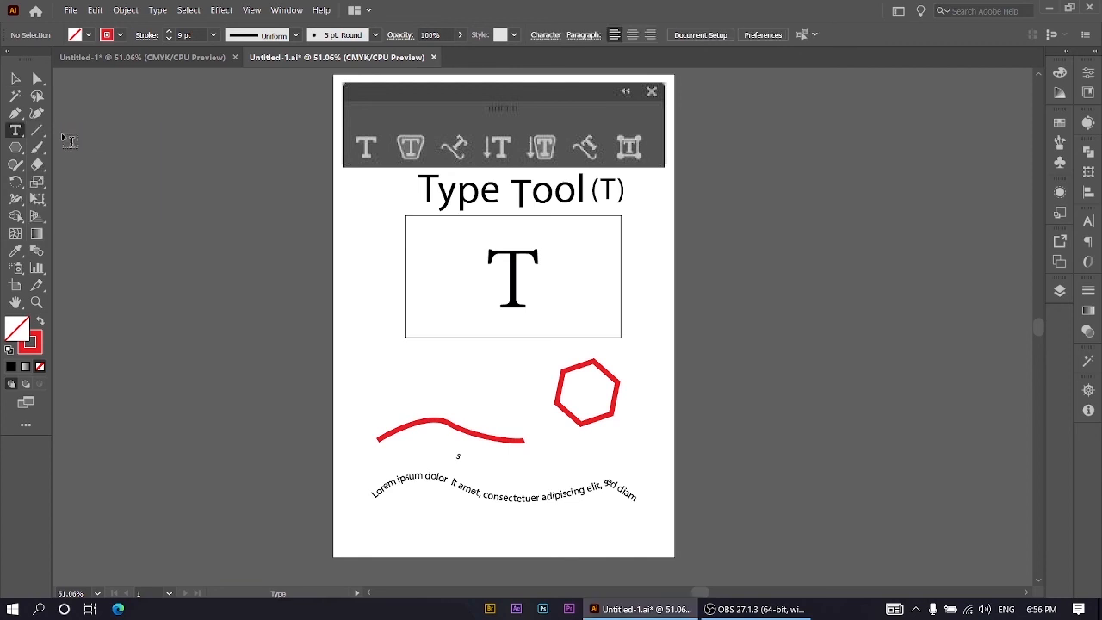
left_click(386, 362)
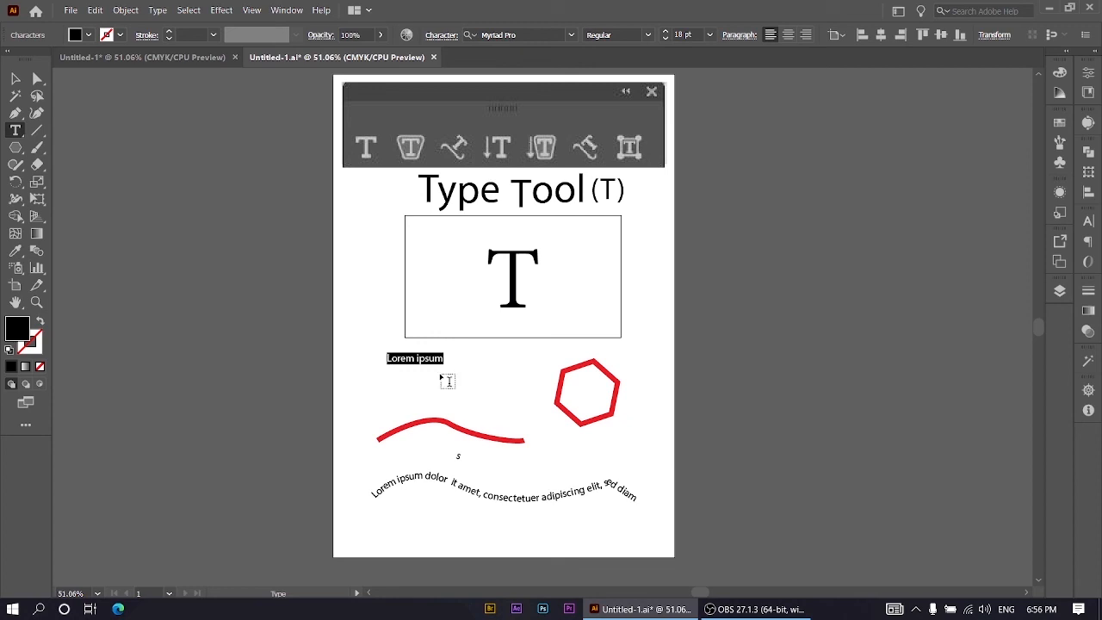
Step: Use the same Type tool to turn the hexagon into area type and the red wavy path into type on a path, keeping the placeholder text
left_click(592, 372)
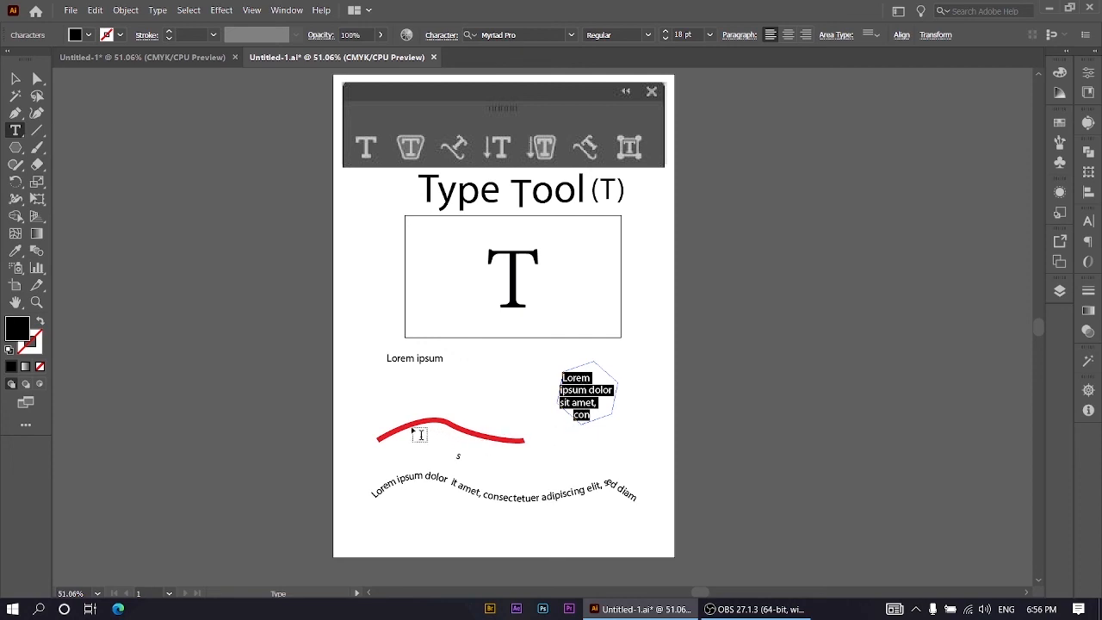
left_click(377, 439)
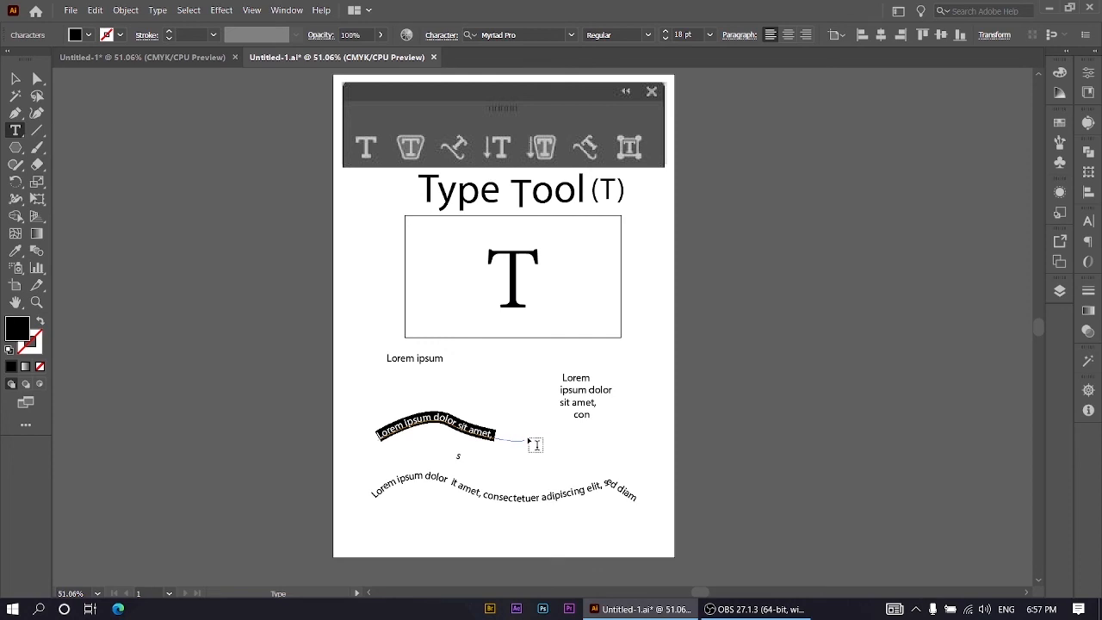
left_click(587, 462)
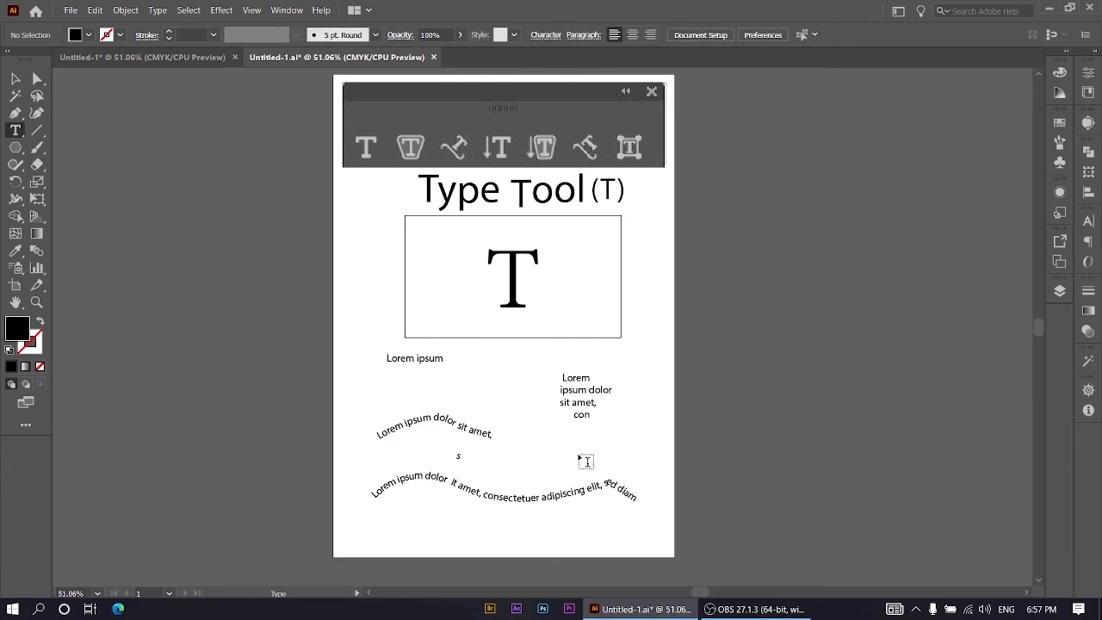